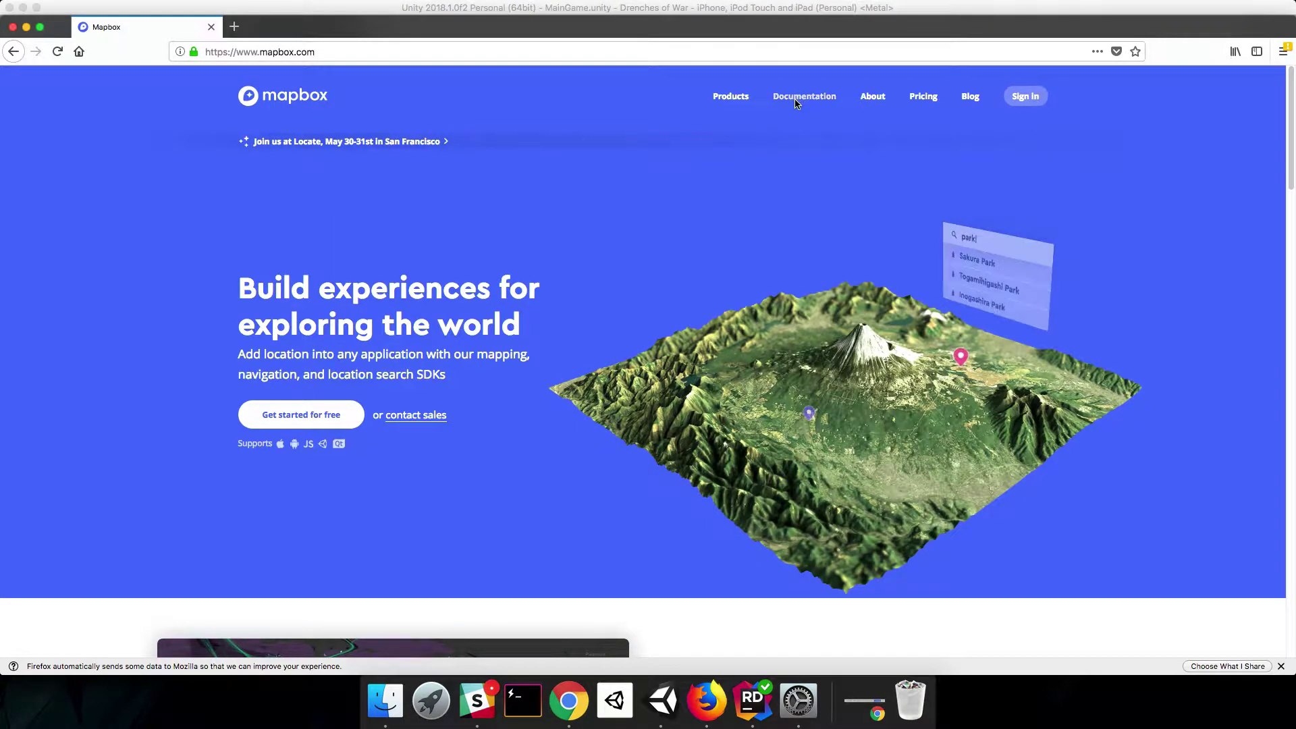
Step: Open the Mapbox Maps SDK for Unity Tabletop AR guide and scroll to Running on a device
mouse_move(796, 102)
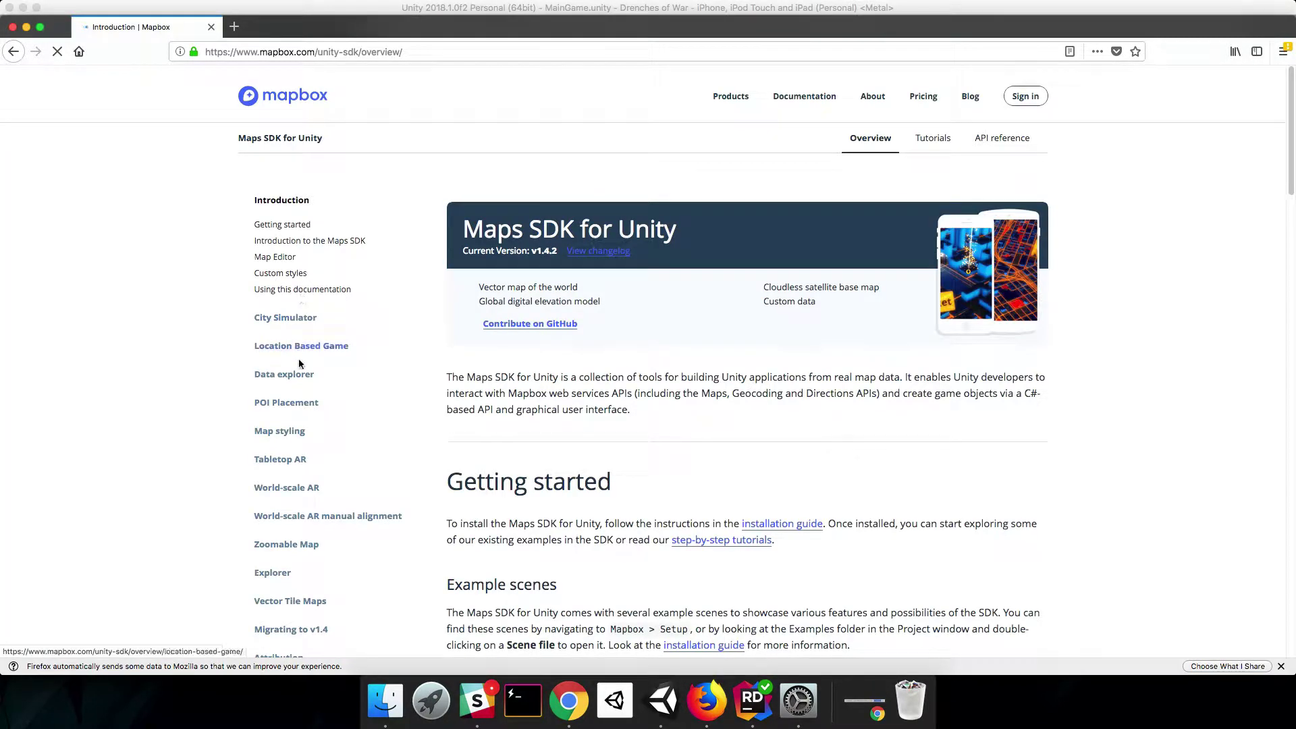
left_click(292, 460)
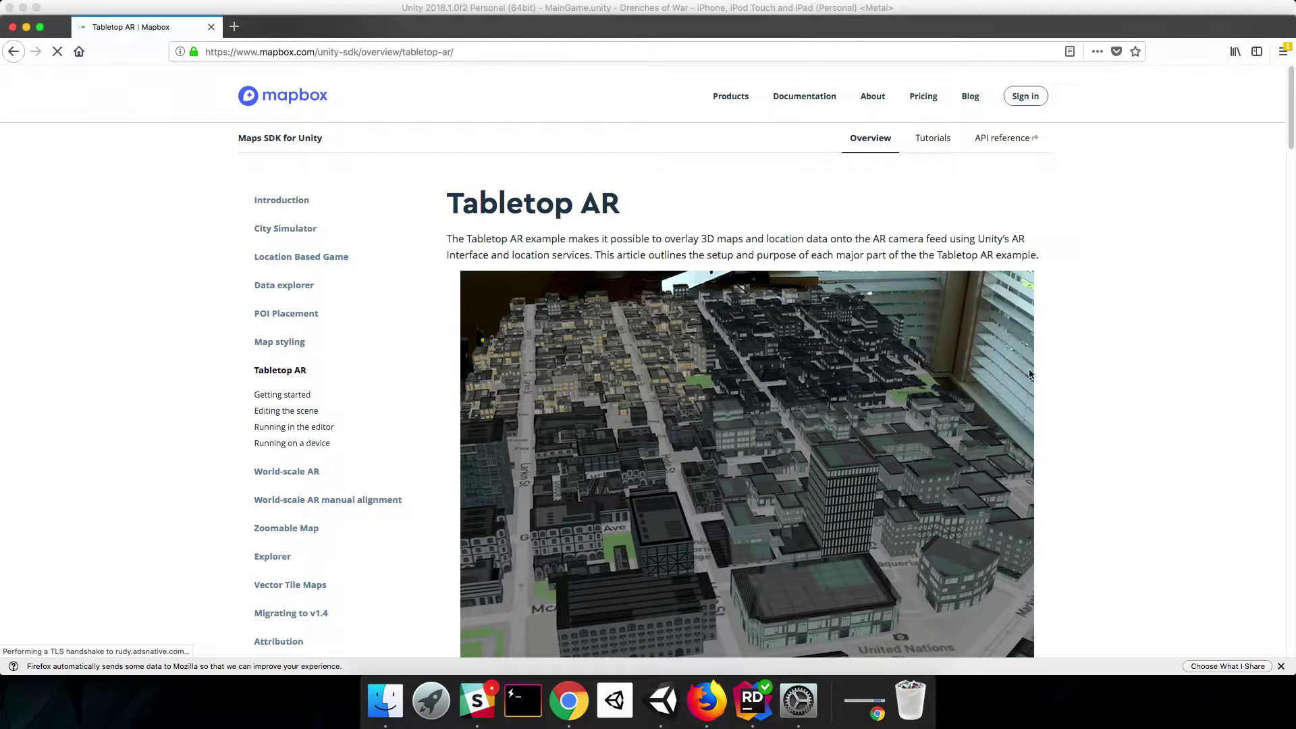
scroll(1202, 352, "down", 3)
scroll(1201, 351, "down", 20)
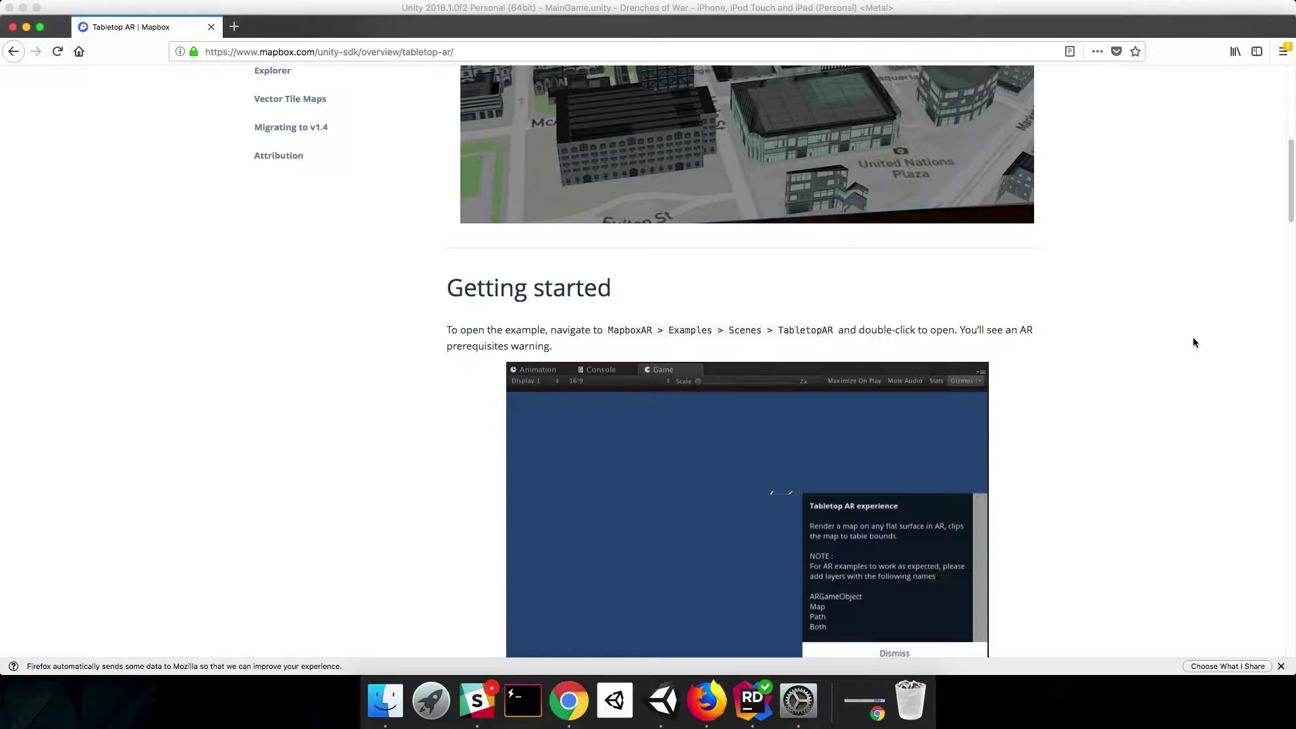
scroll(1184, 335, "down", 20)
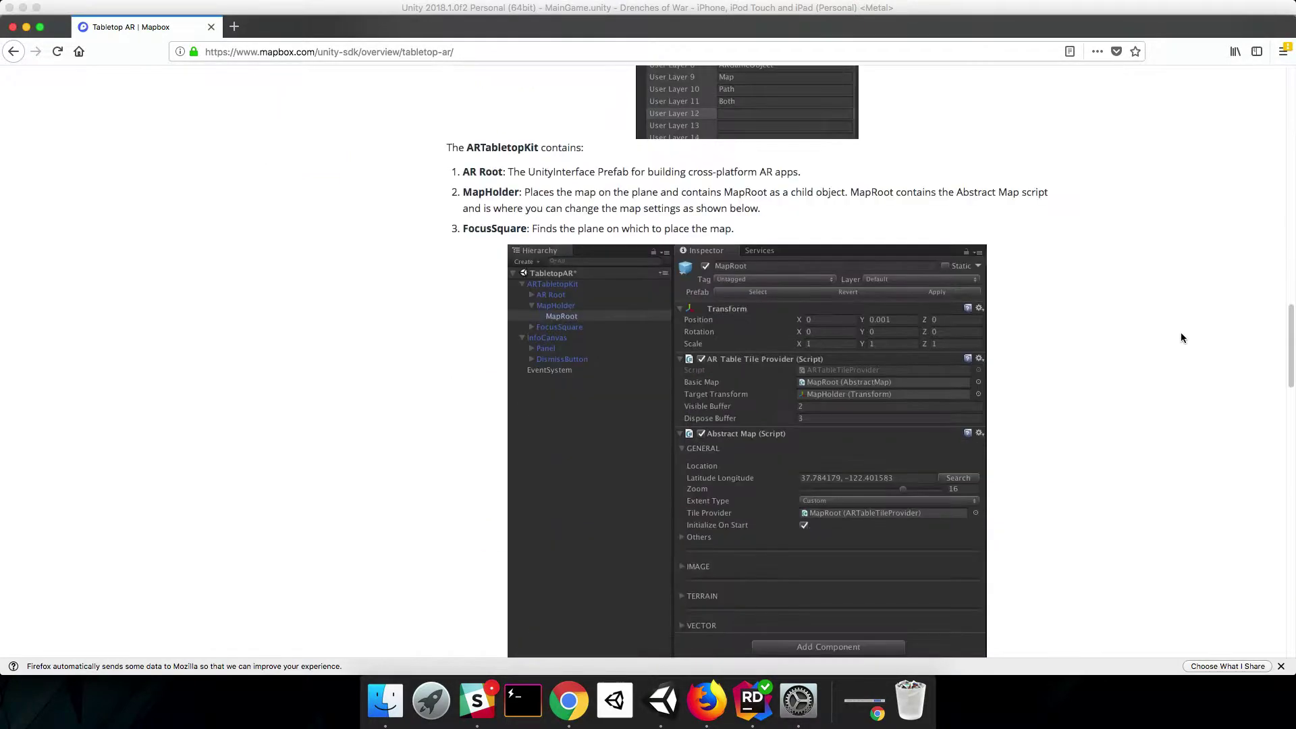
scroll(1173, 338, "down", 15)
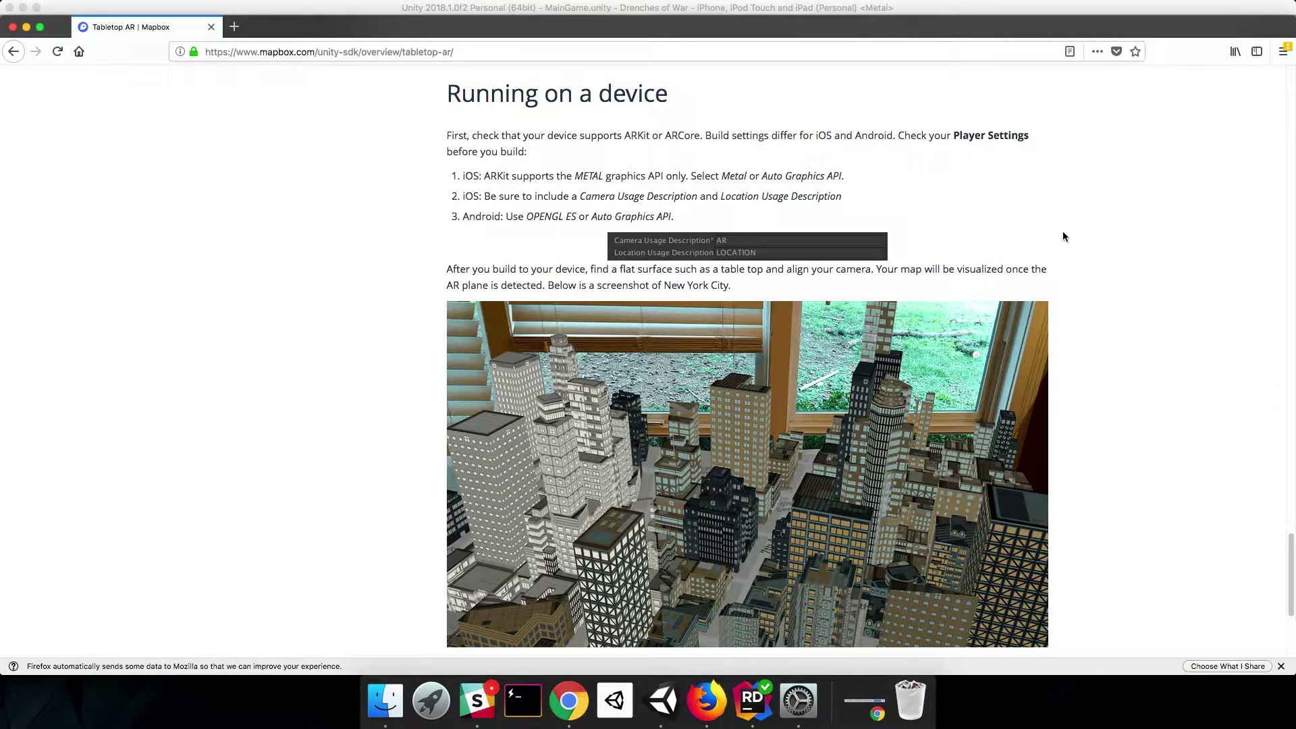
scroll(1063, 231, "down", 2)
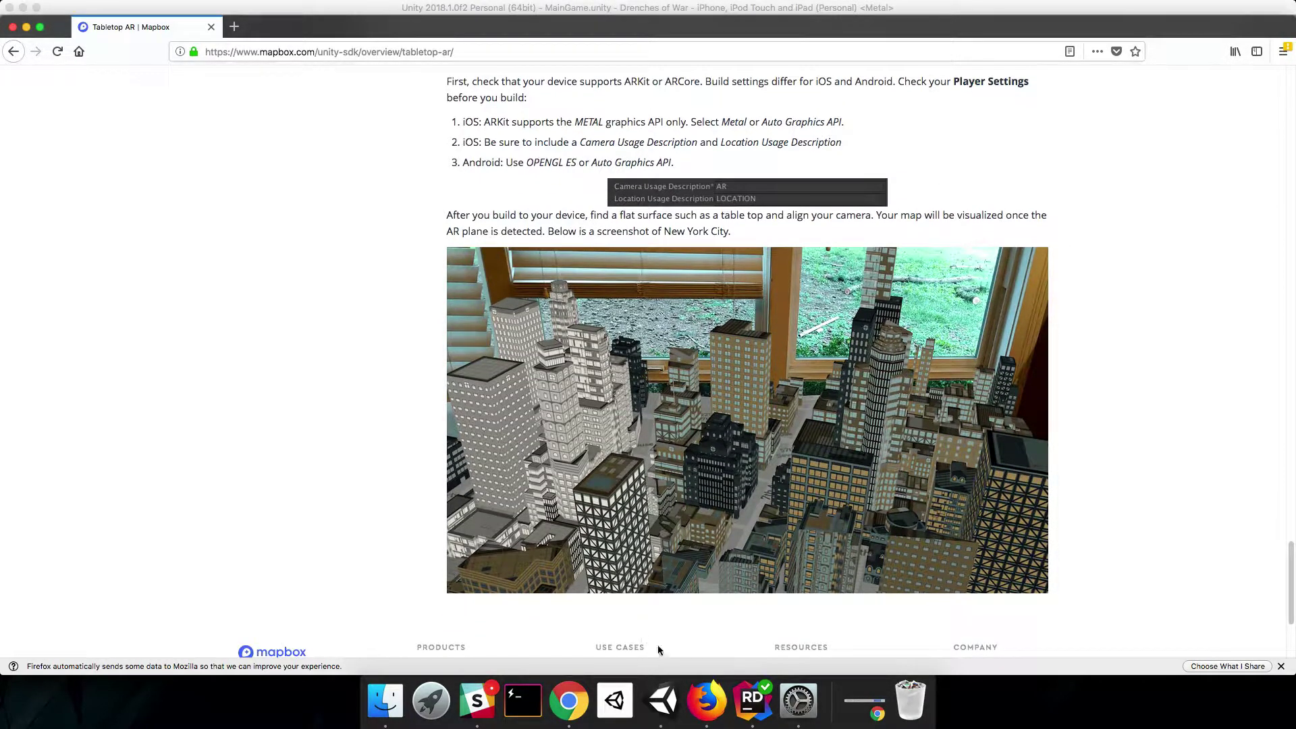
Step: Switch to Unity and open File > Build Settings with iOS as the platform
left_click(664, 701)
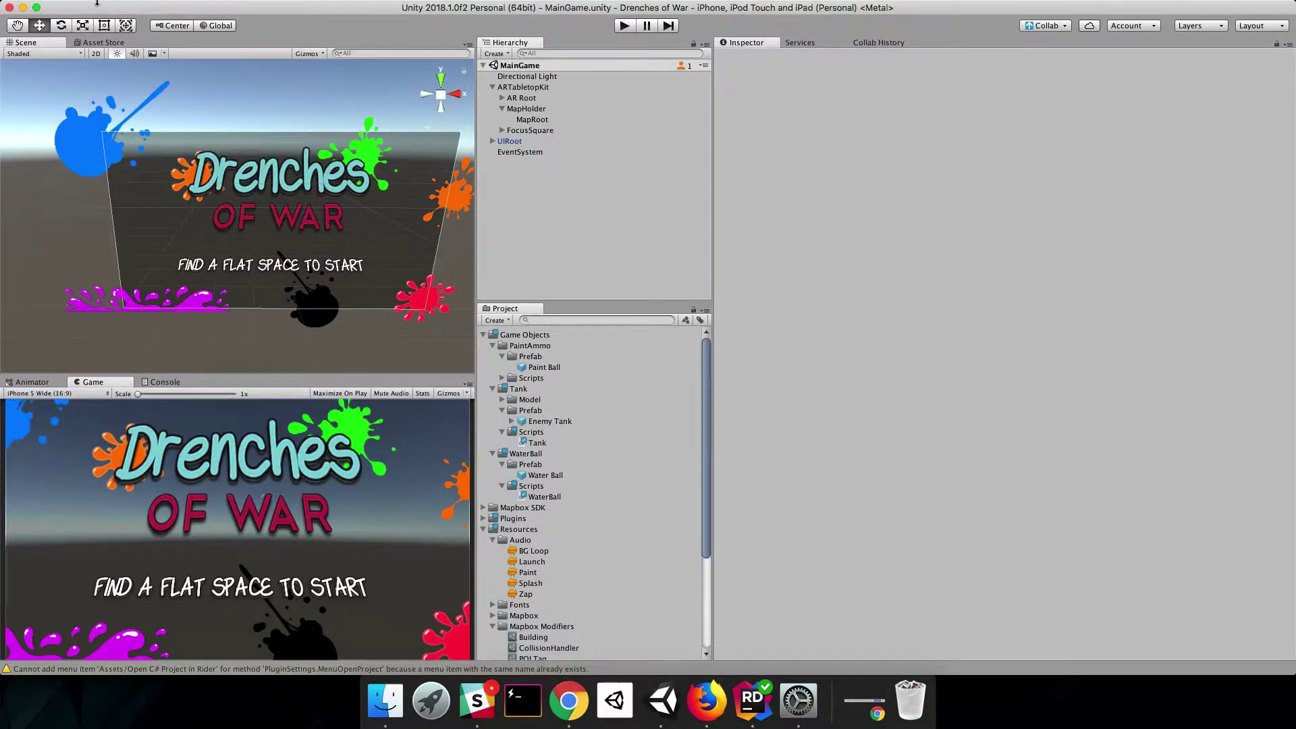
left_click(80, 8)
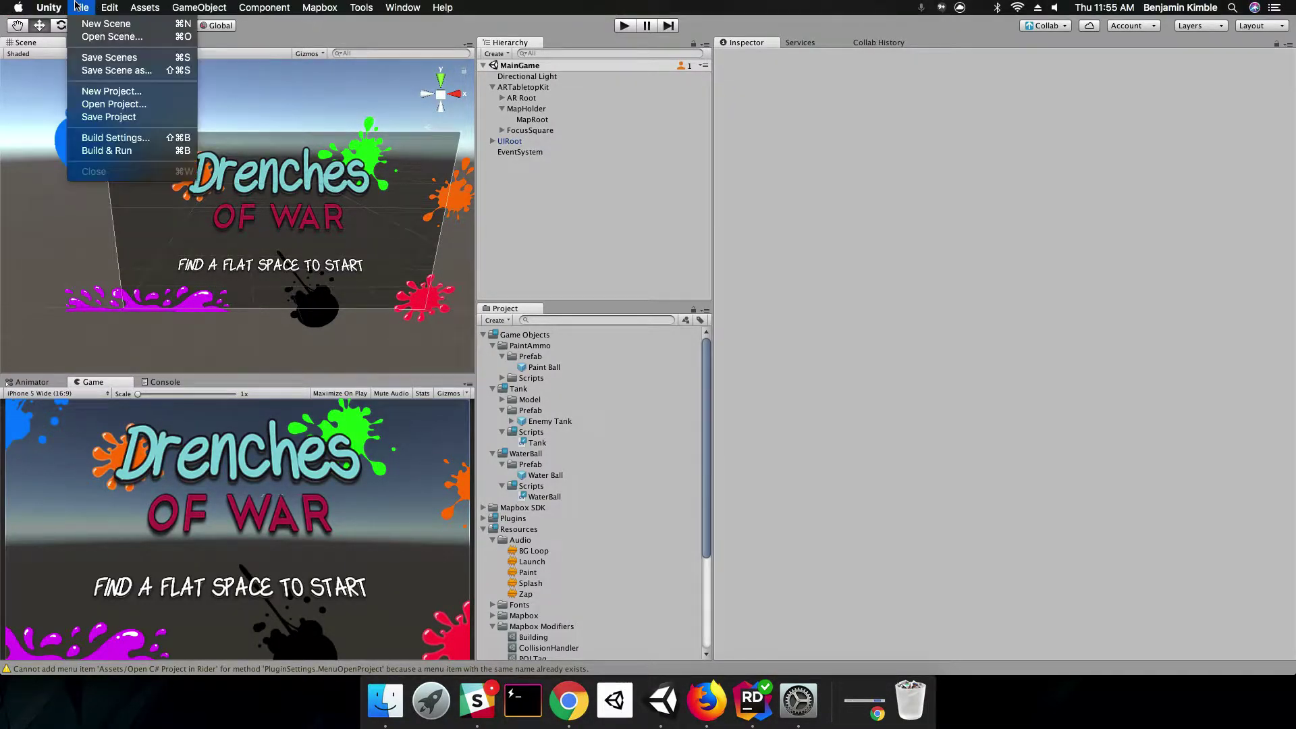
left_click(114, 138)
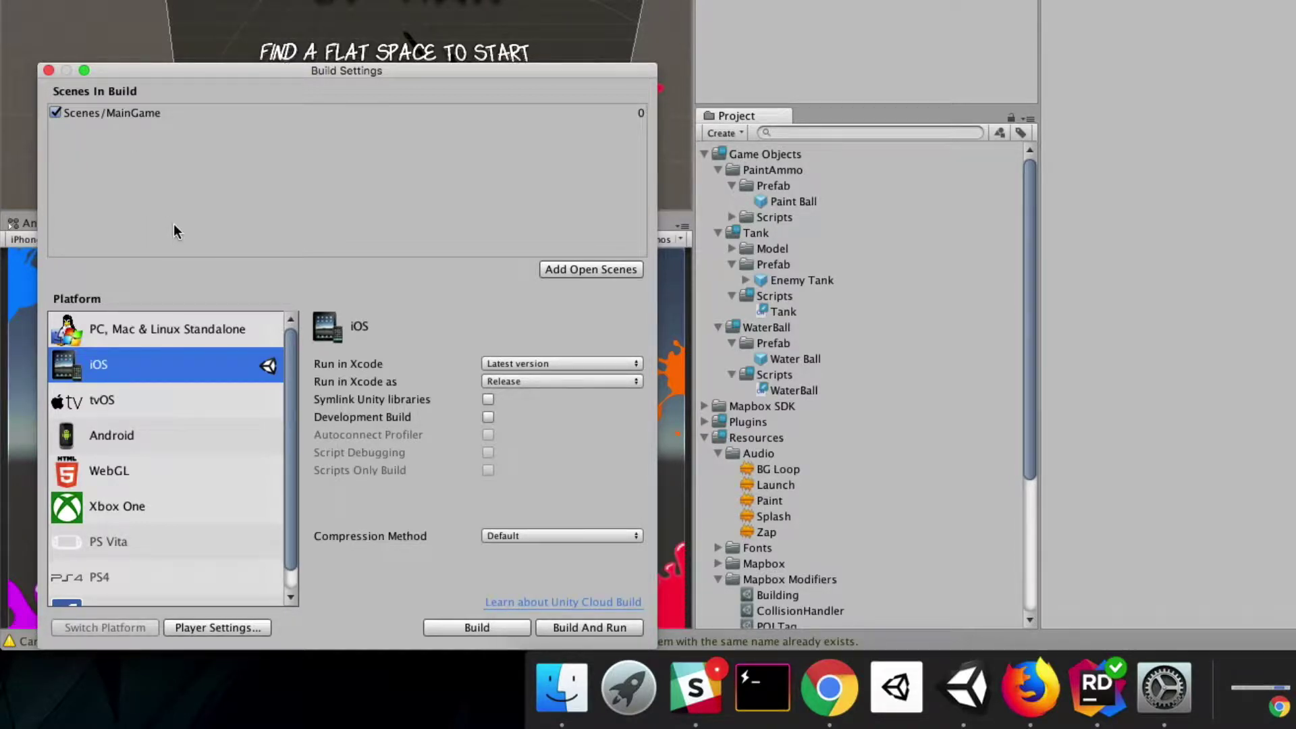
Step: Open the iOS Player Settings and tick Requires ARKit support
left_click(235, 628)
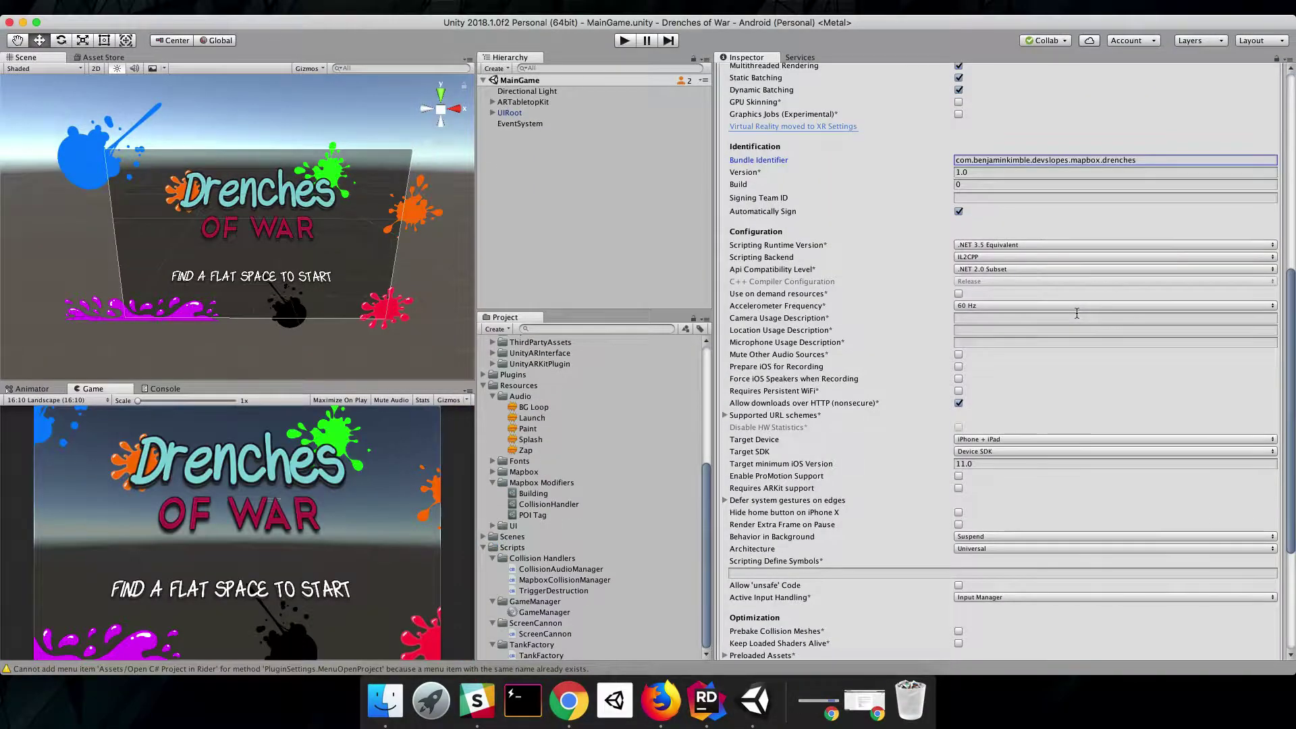
scroll(1077, 313, "down", 1)
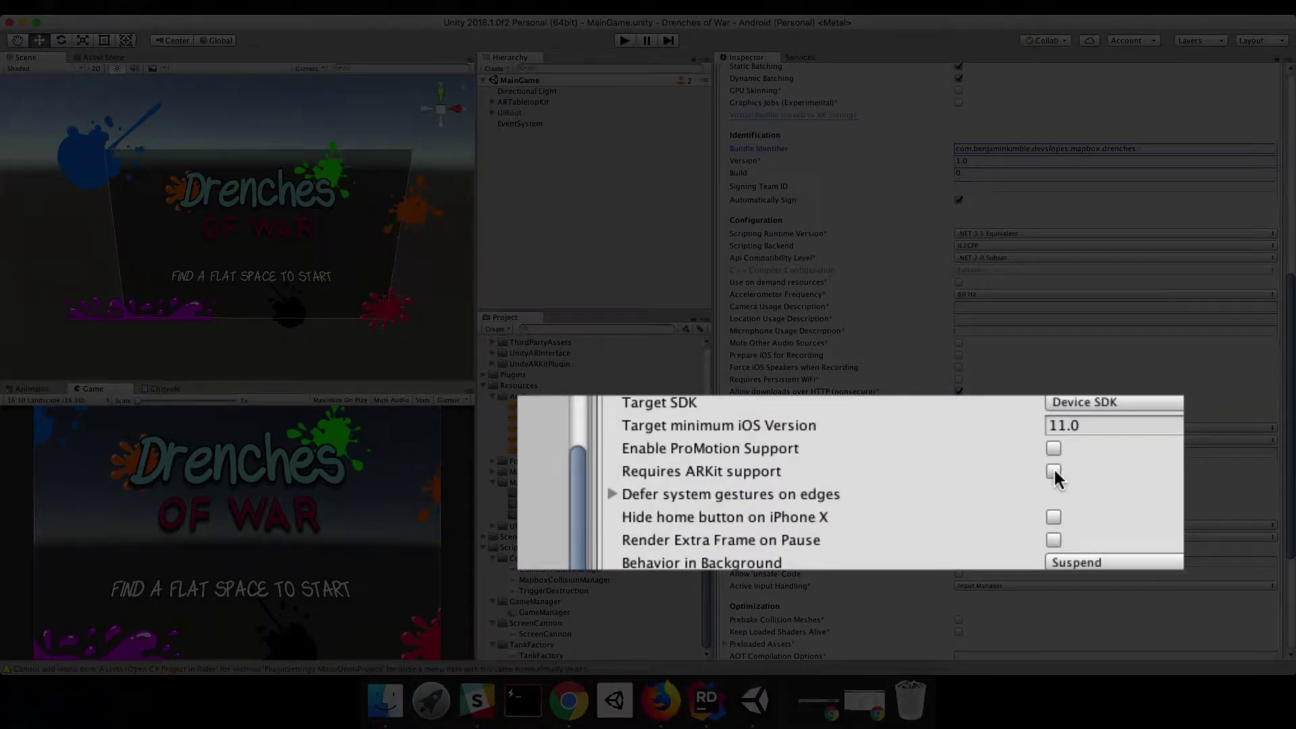
left_click(1053, 471)
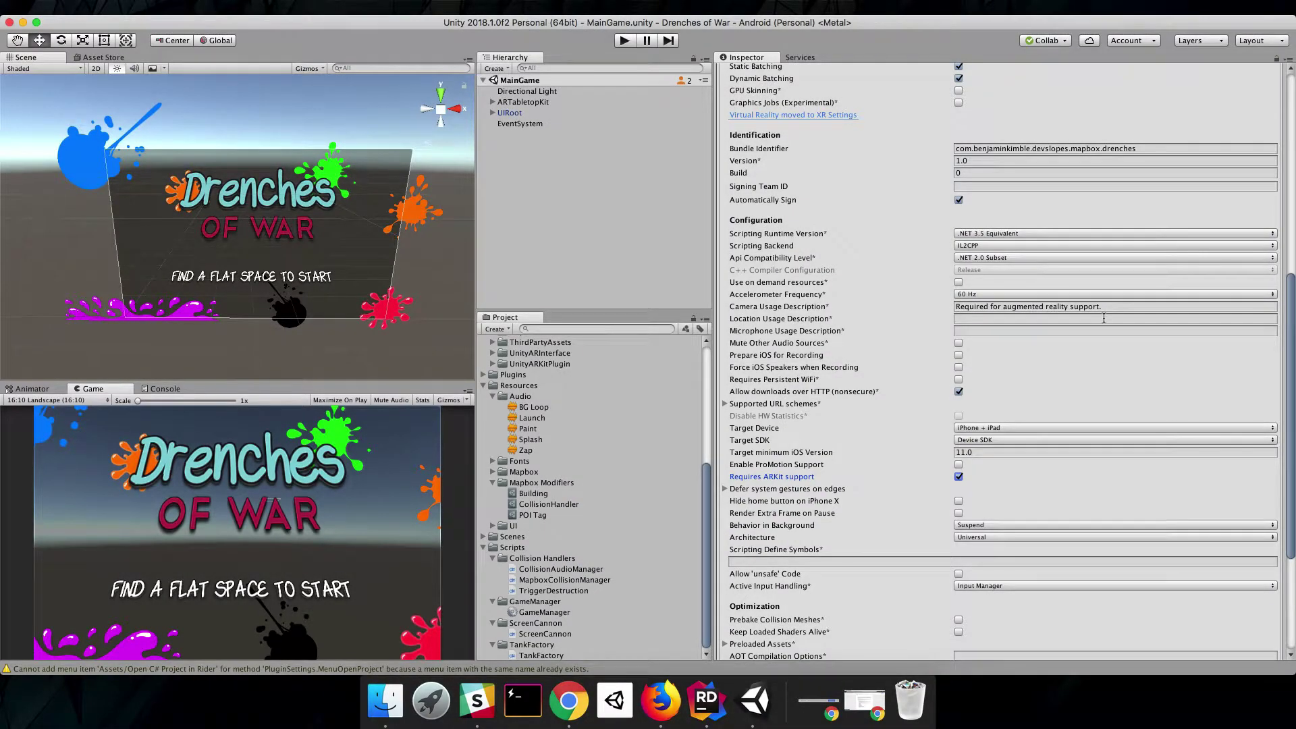
Step: Set the Location Usage Description to 'Required for augmented reality support.'
left_click(1107, 319)
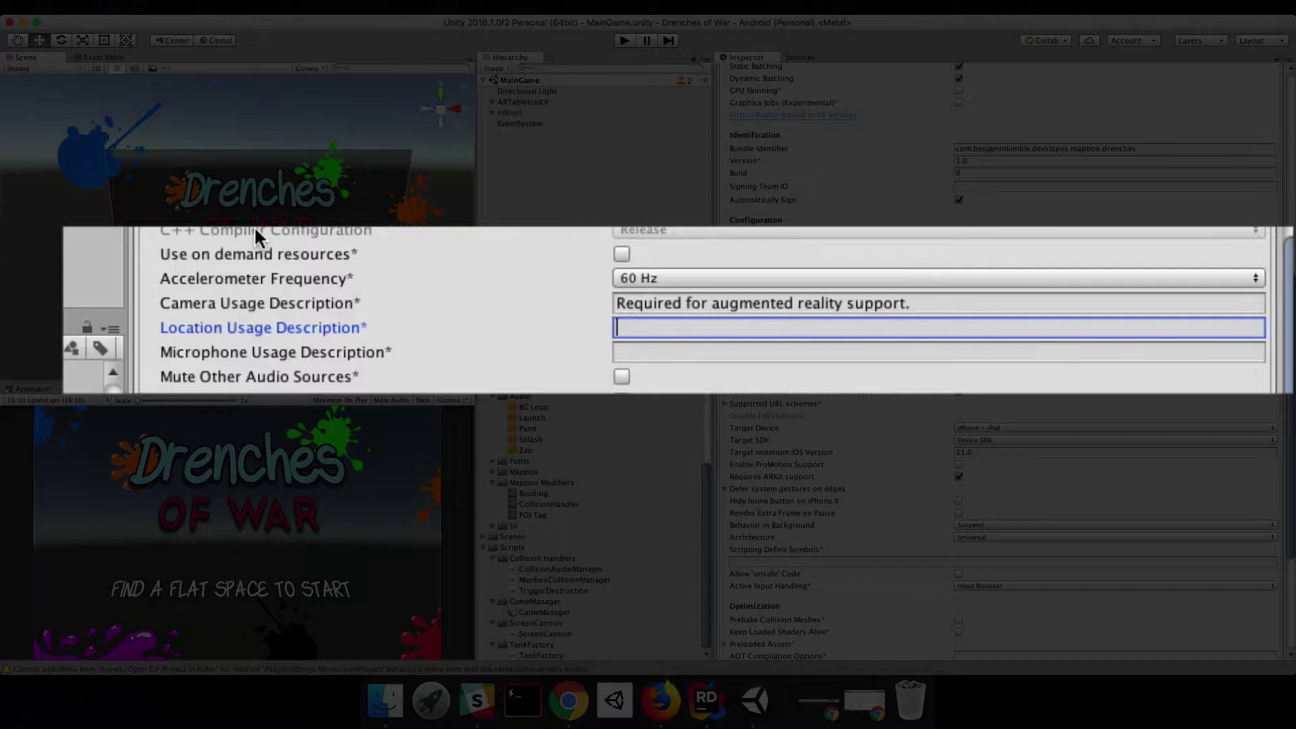
type("Required for augmented reality s")
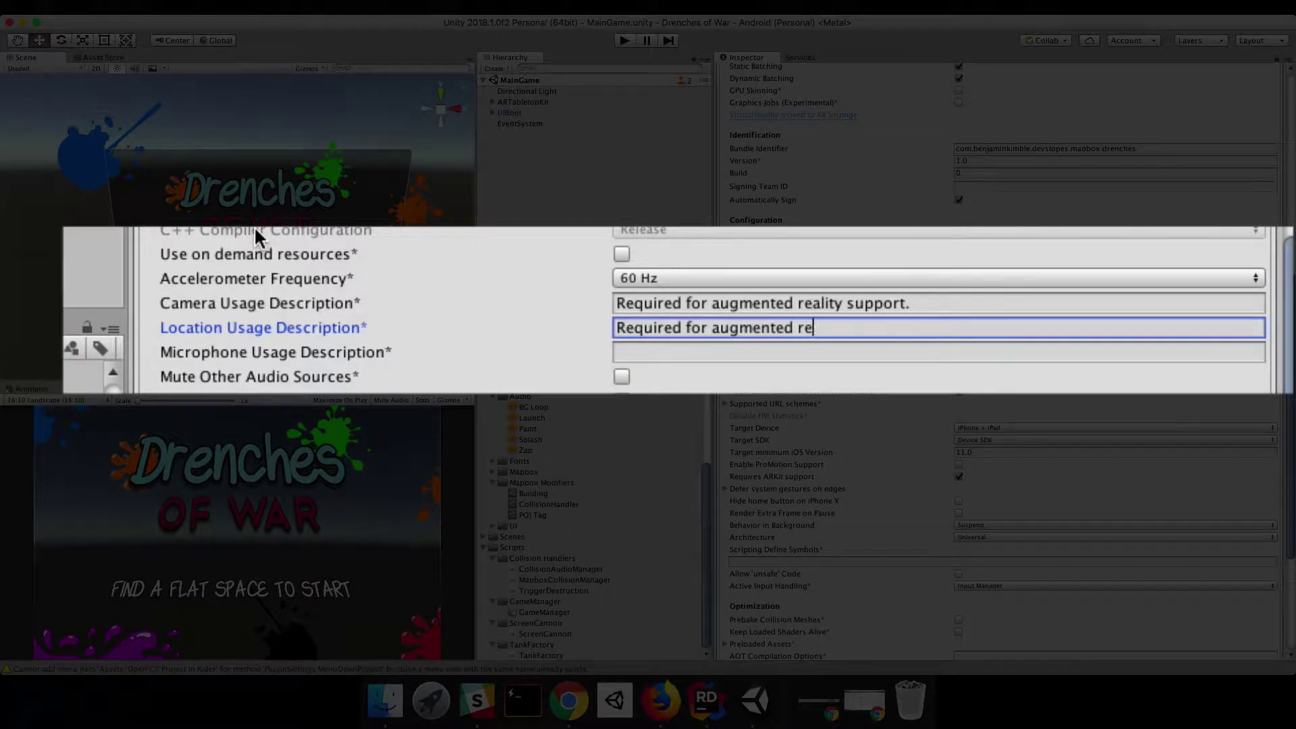
type("upport.")
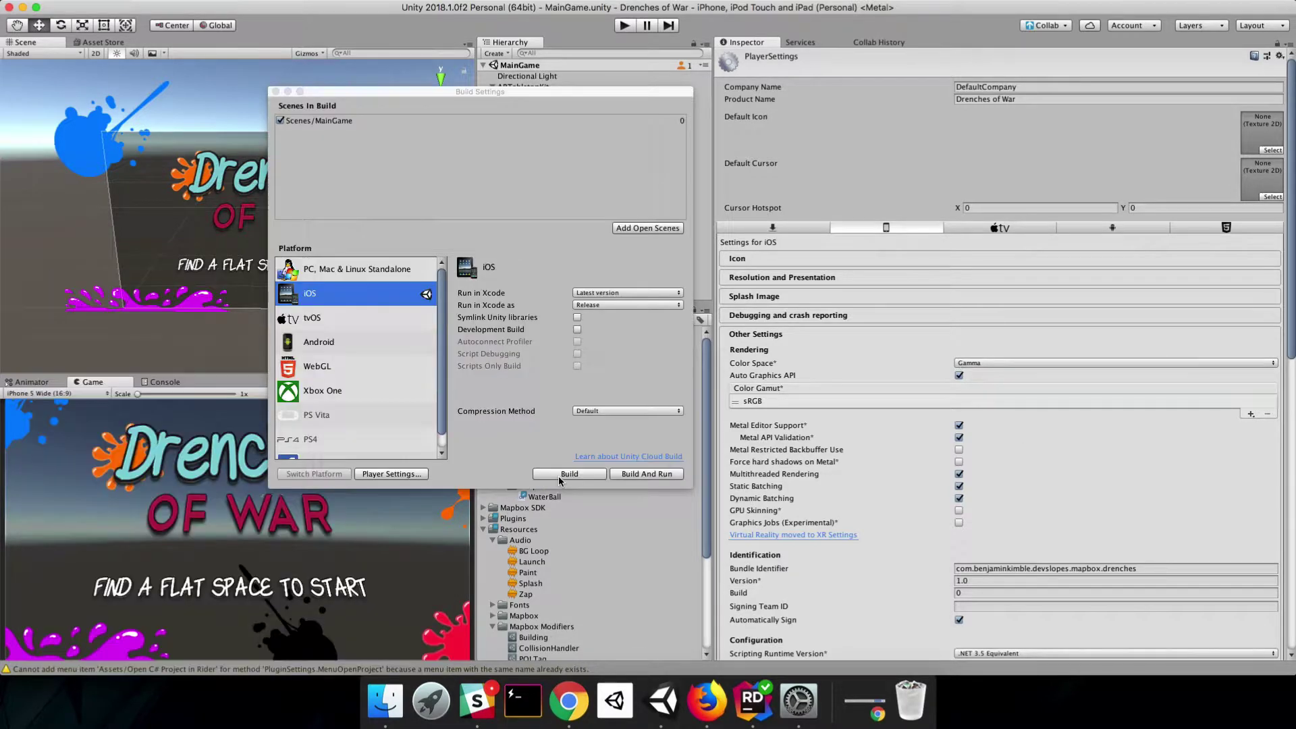
Step: Build the iOS project into a DrenchesOfWar_01 folder inside Builds
left_click(569, 473)
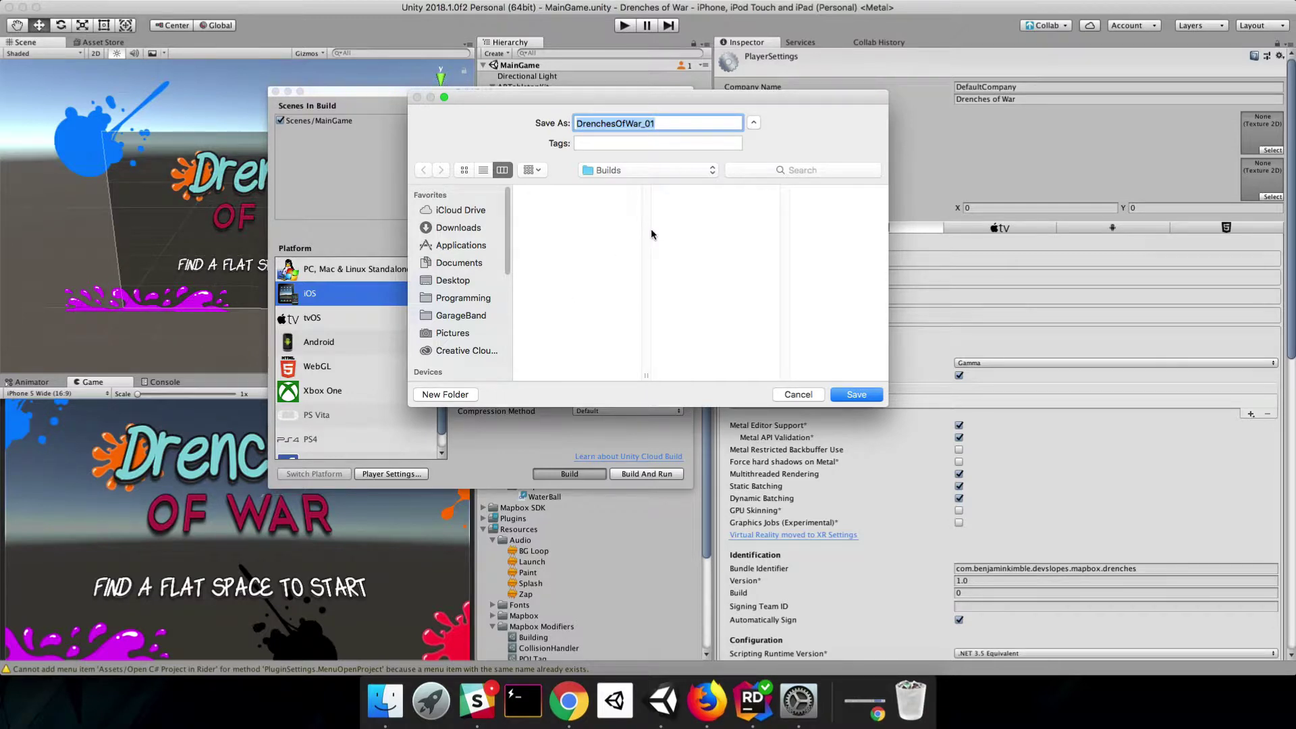
left_click(644, 123)
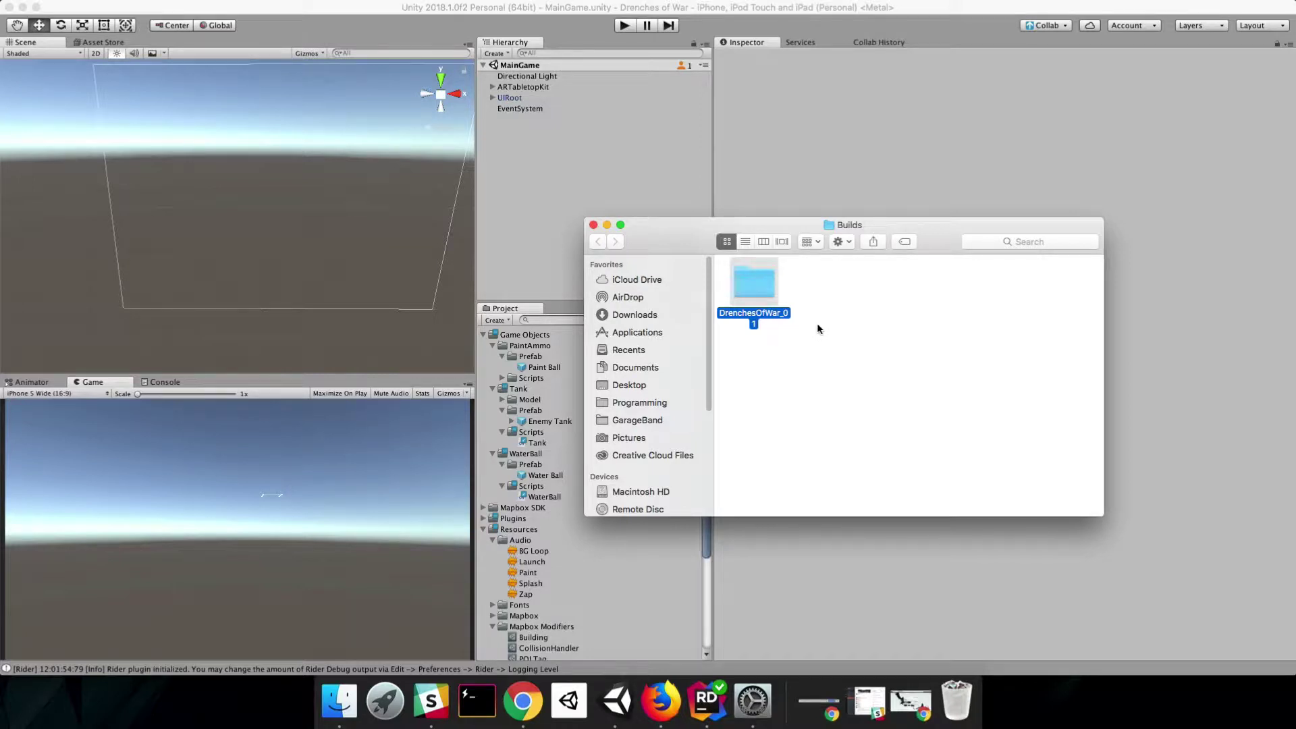
Step: Open Unity-iPhone.xcodeproj from the DrenchesOfWar_01 build folder in Xcode
double_click(765, 294)
scroll(755, 467, "down", 2)
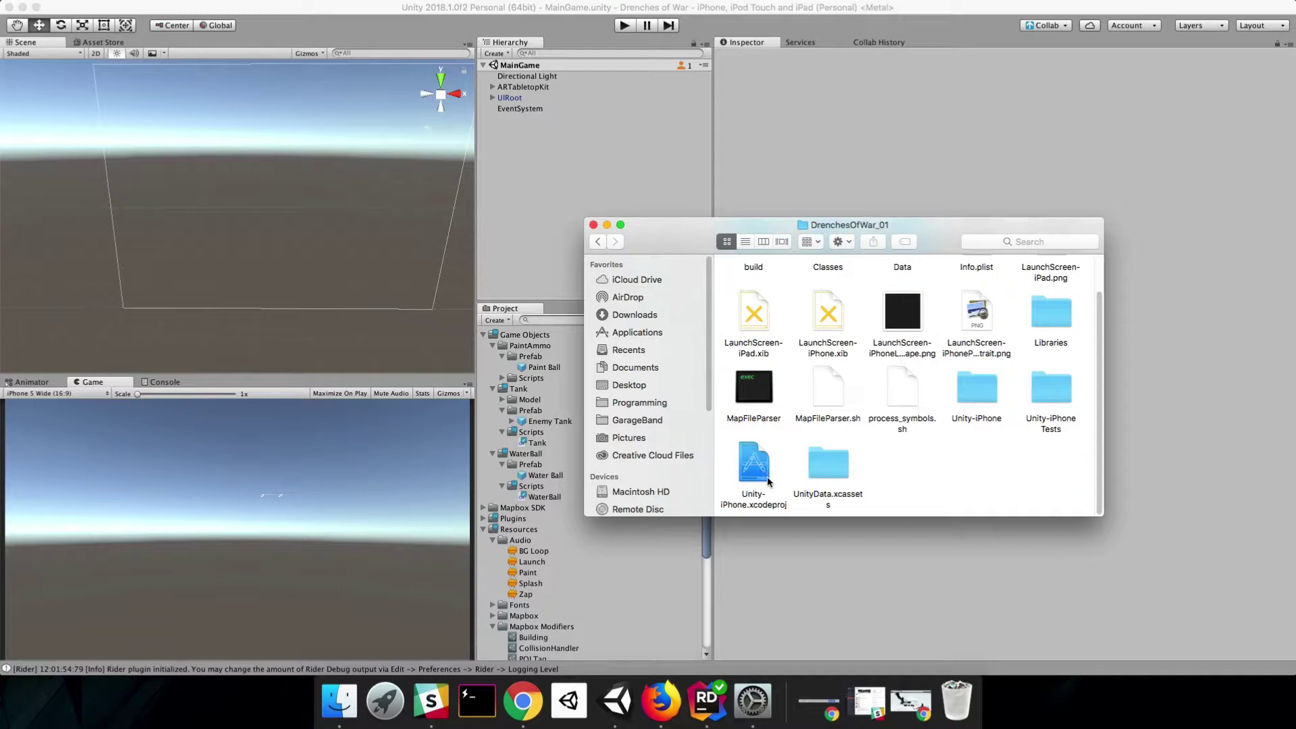
left_click(754, 467)
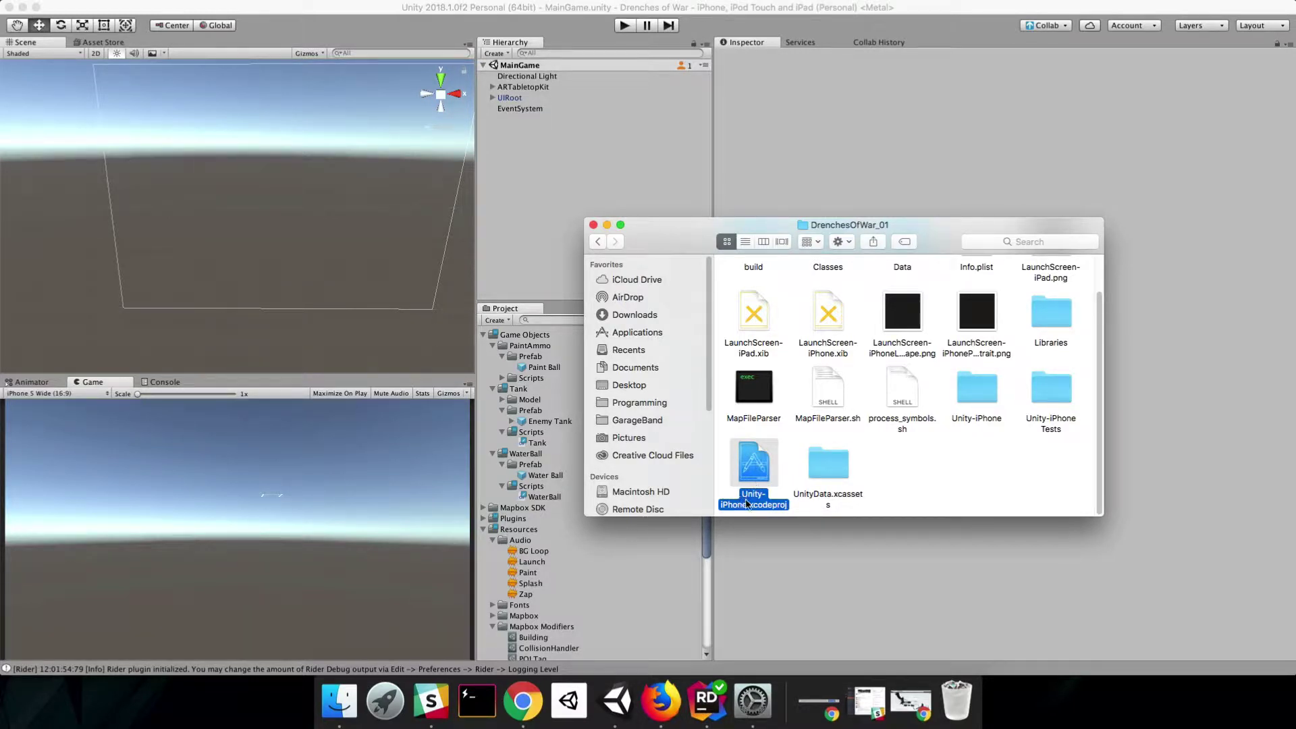
double_click(759, 475)
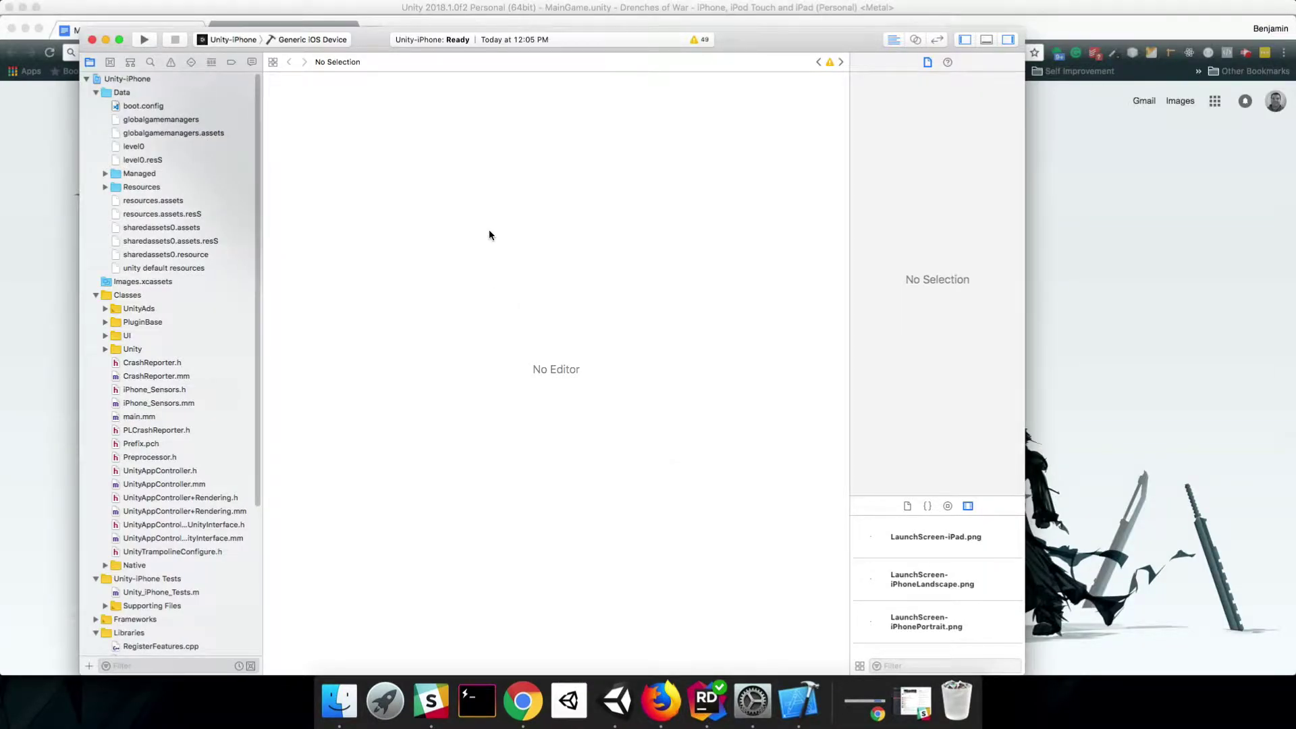
left_click(311, 40)
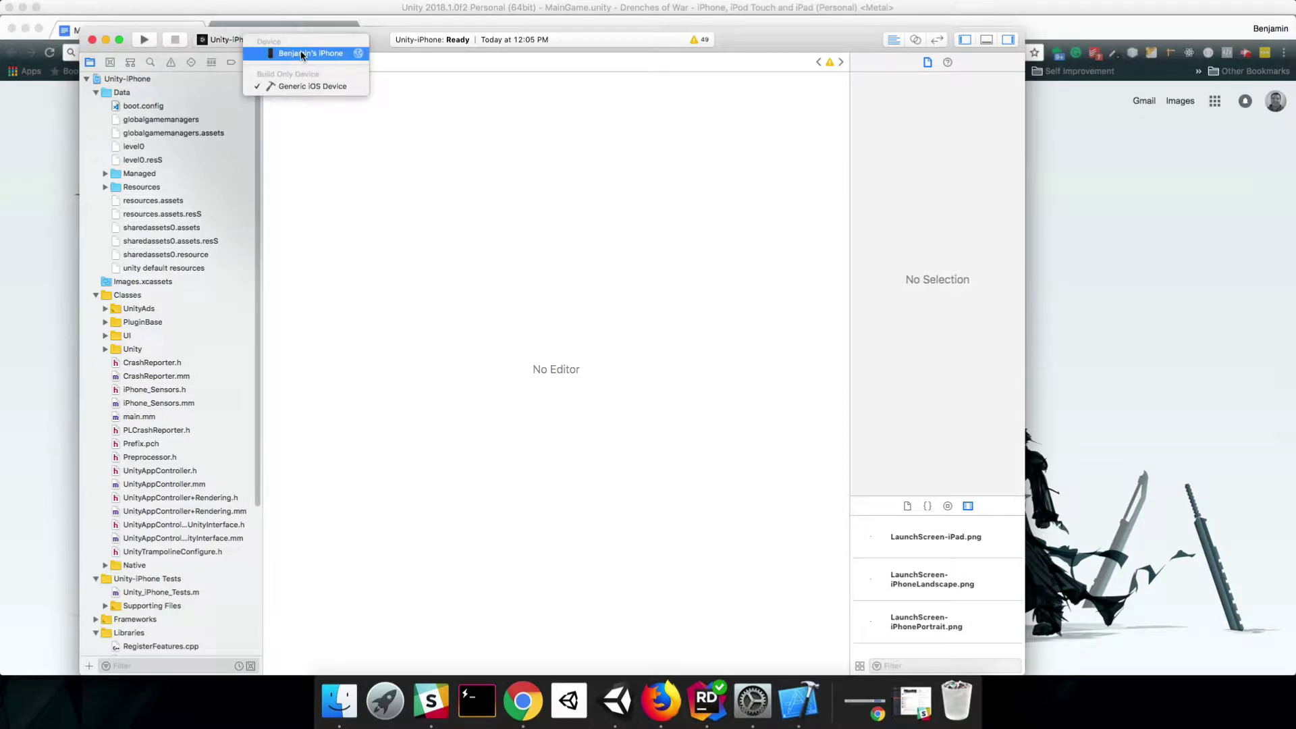
Step: Set the connected iPhone as run destination and sign Unity-iPhone with the personal team
left_click(302, 54)
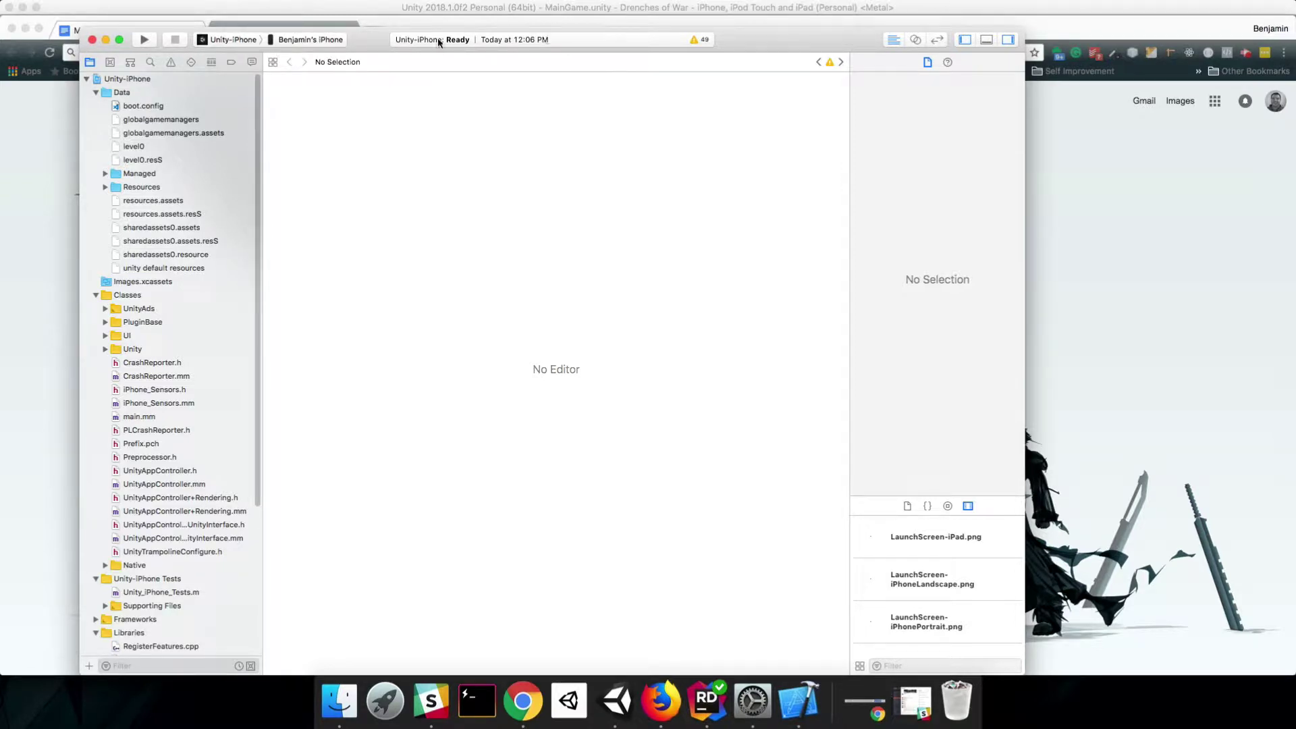
double_click(381, 39)
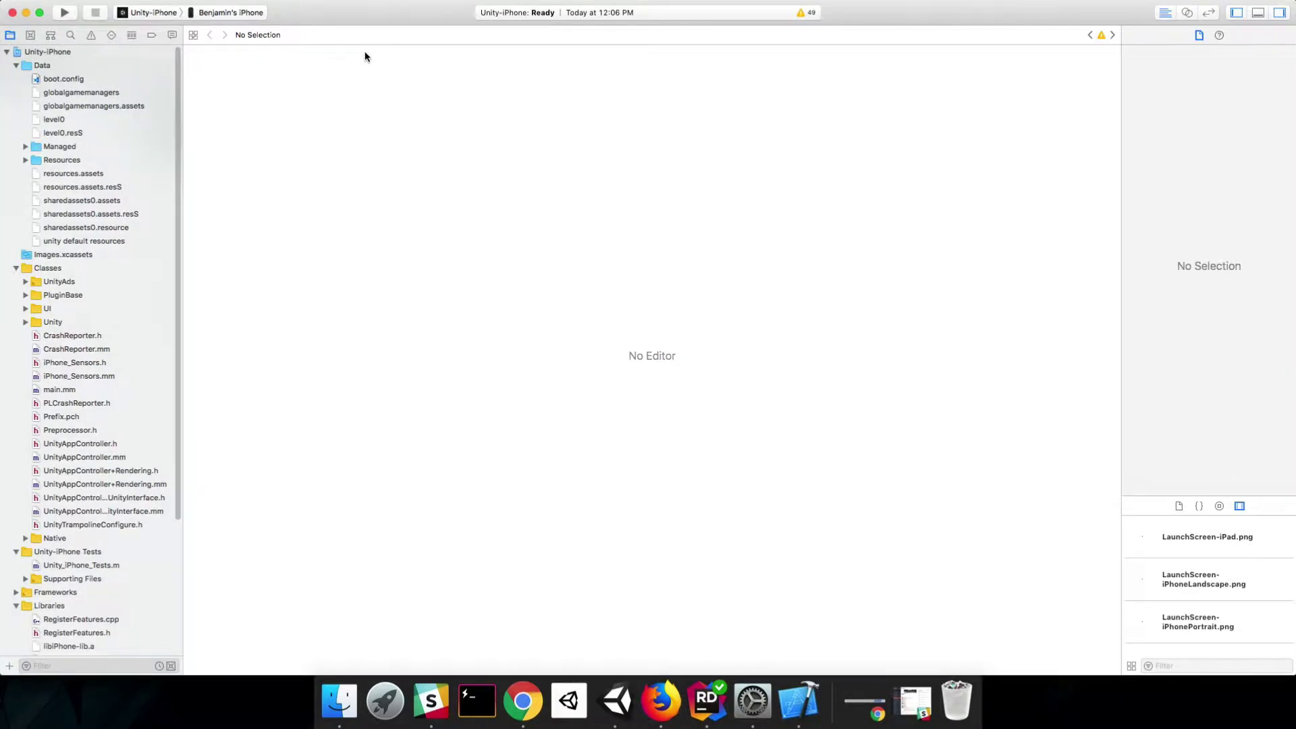
left_click(45, 54)
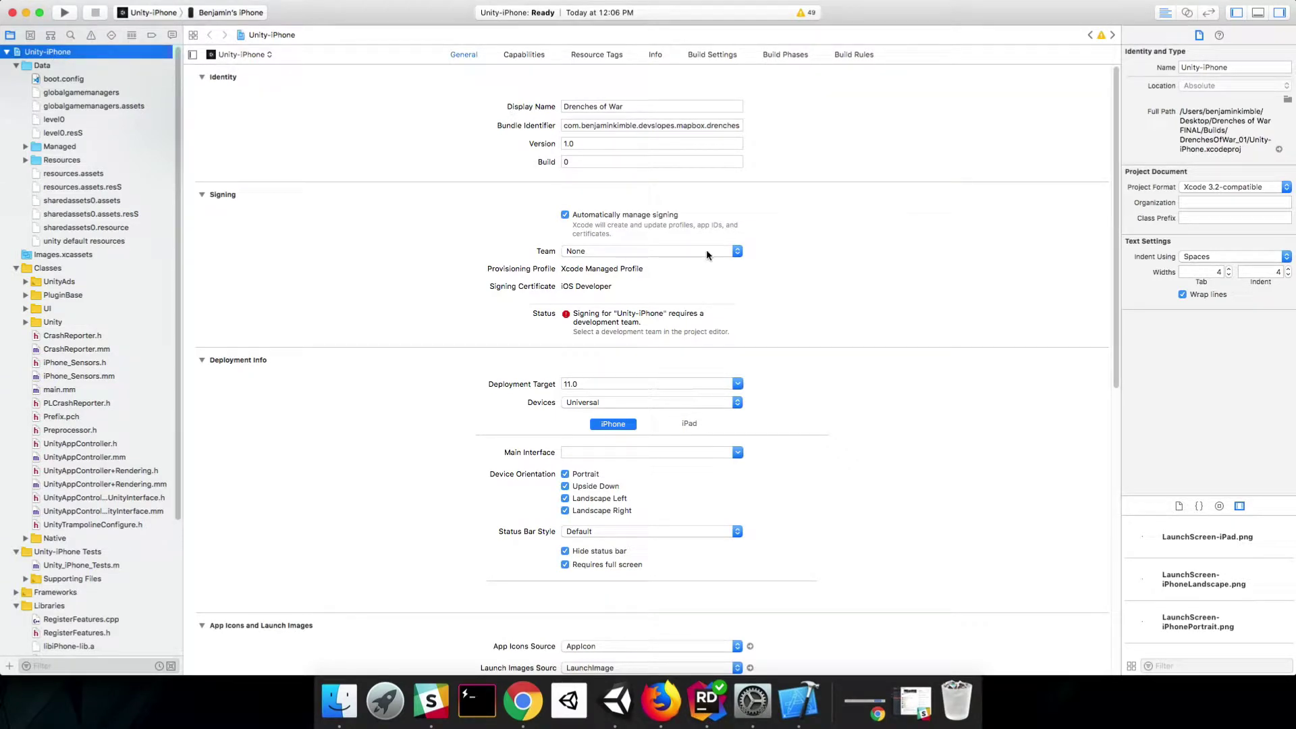
left_click(622, 251)
left_click(637, 266)
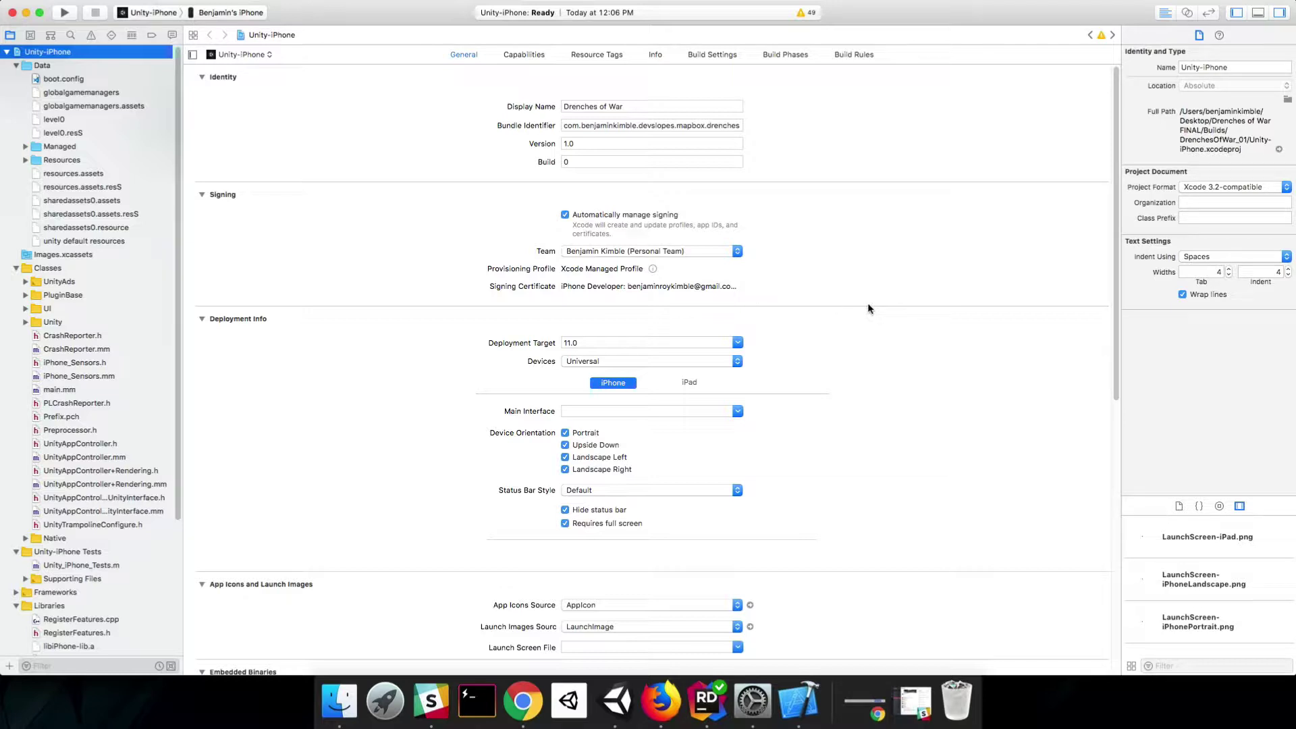
Step: Uncheck the Portrait and Upside Down device orientations, leaving only landscape
left_click(565, 433)
left_click(565, 445)
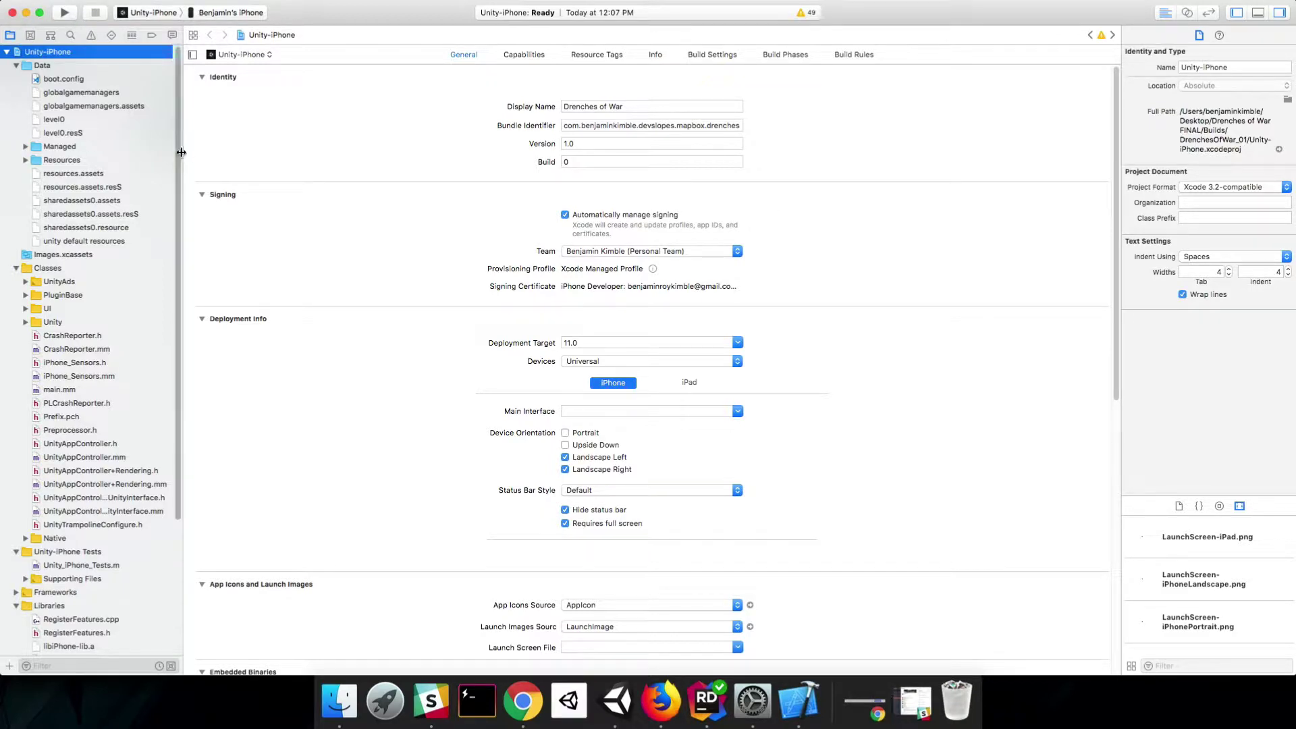
mouse_move(85, 14)
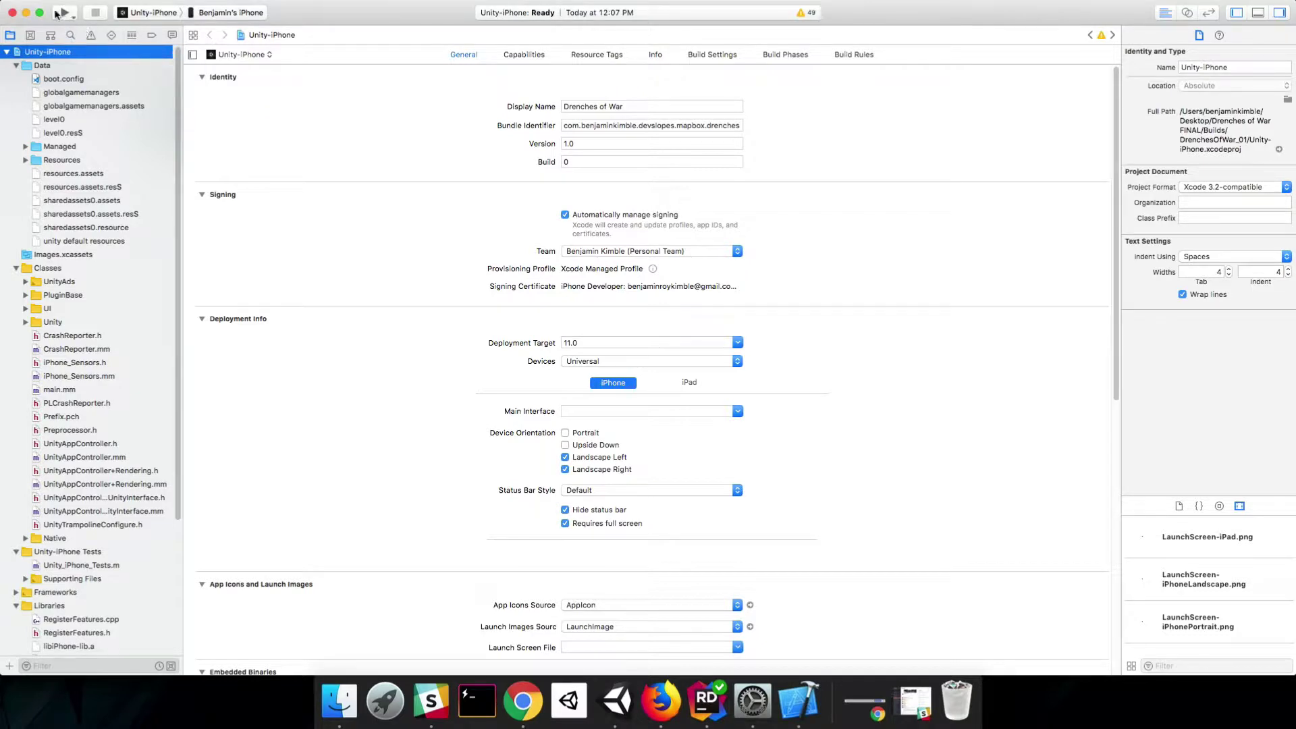
Step: Run the build on the iPhone and locate the missing MapboxMobileEvents.h header error
left_click(58, 13)
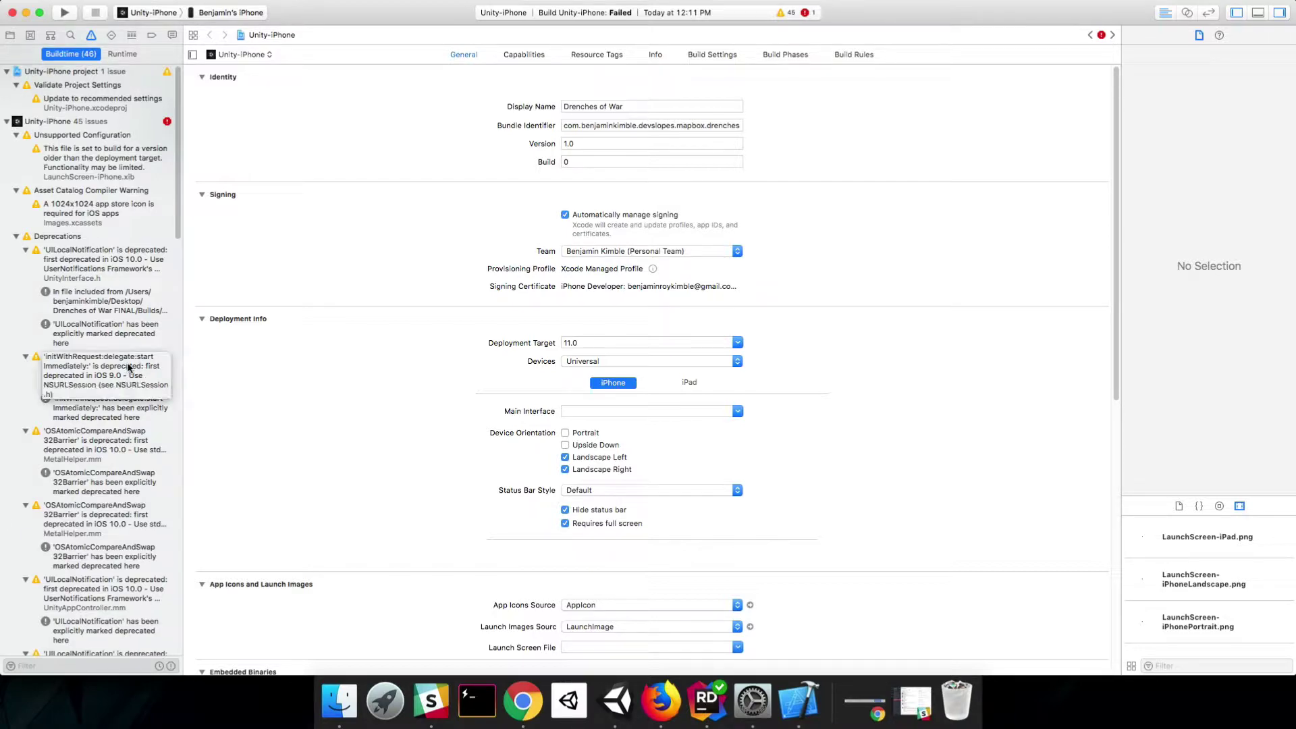
scroll(127, 367, "down", 15)
scroll(131, 365, "down", 20)
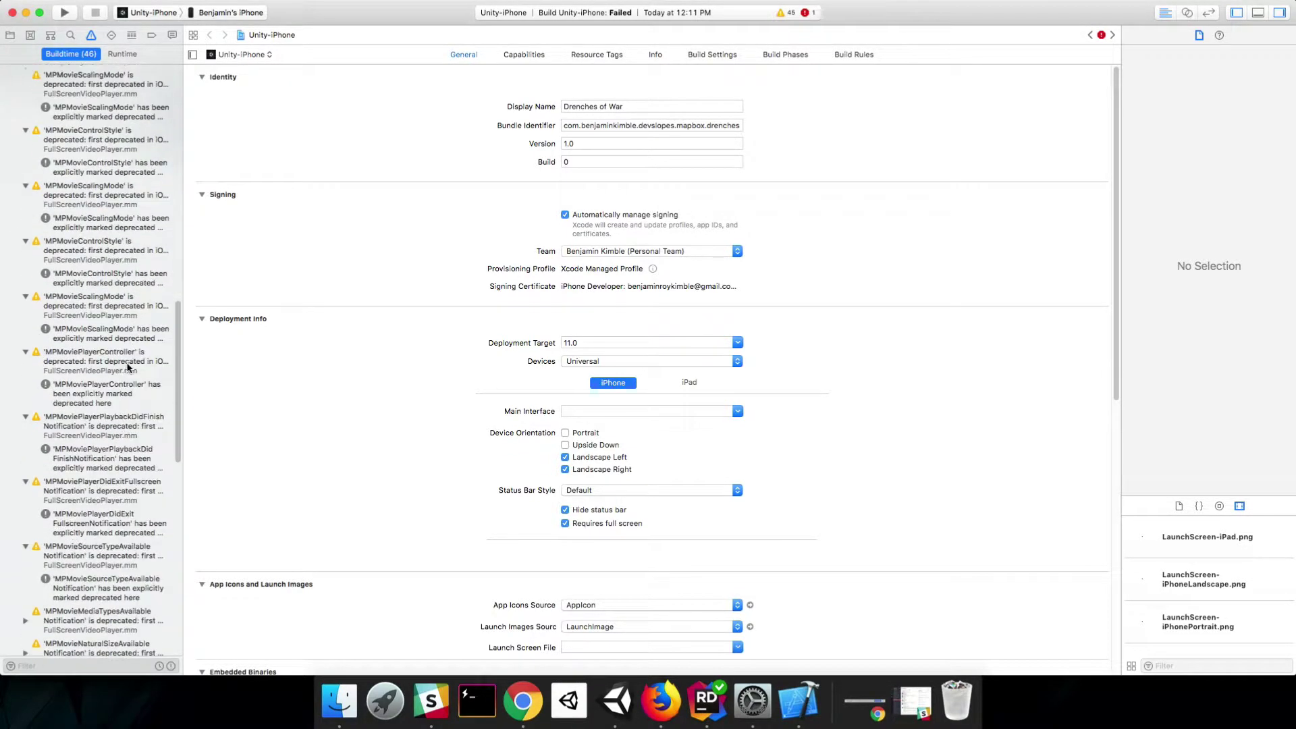
scroll(106, 387, "down", 3)
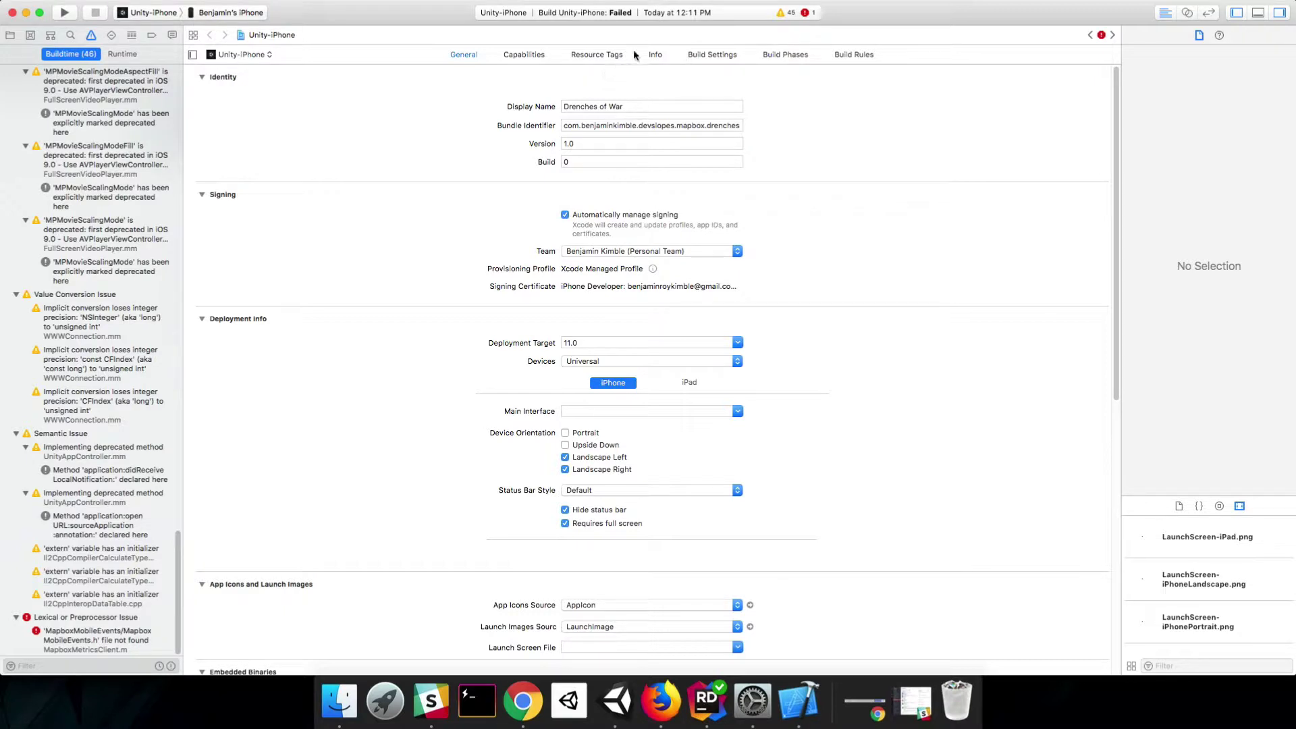
Step: Filter the Unity-iPhone Build Settings by 'header' to reach Header Search Paths
left_click(715, 56)
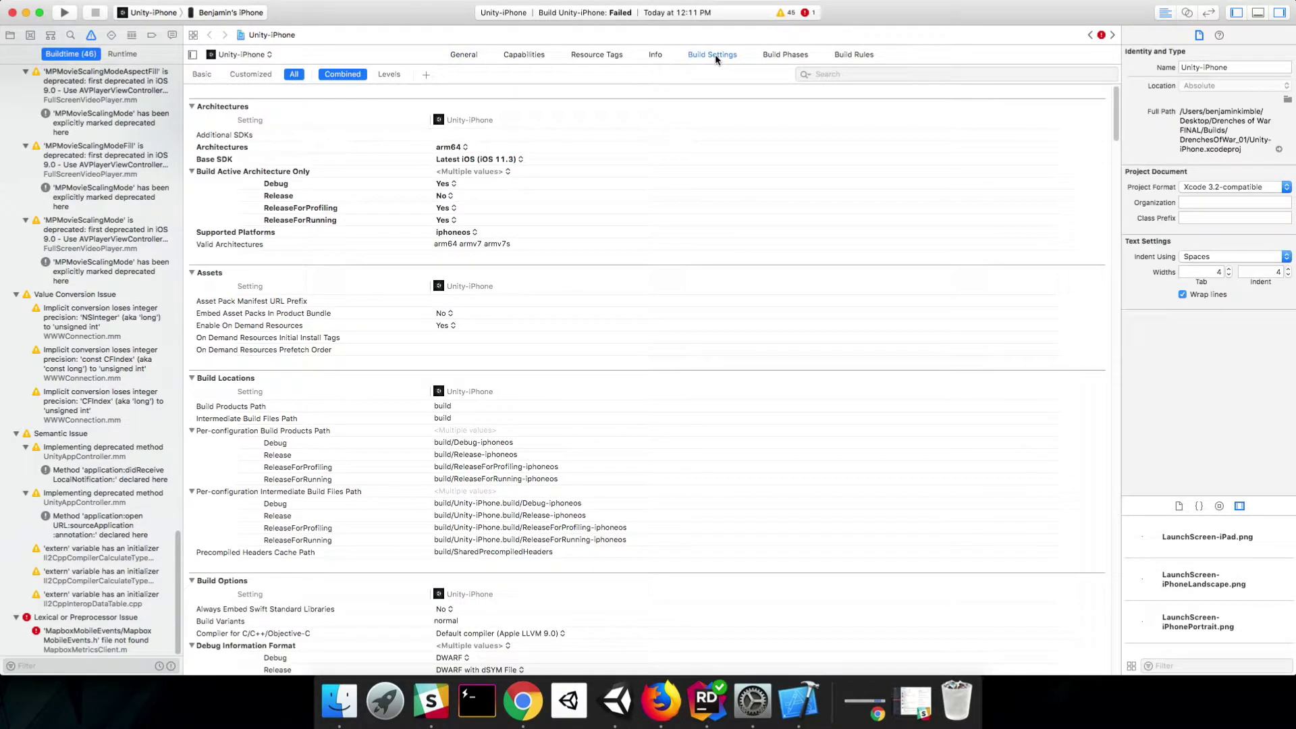
left_click(844, 75)
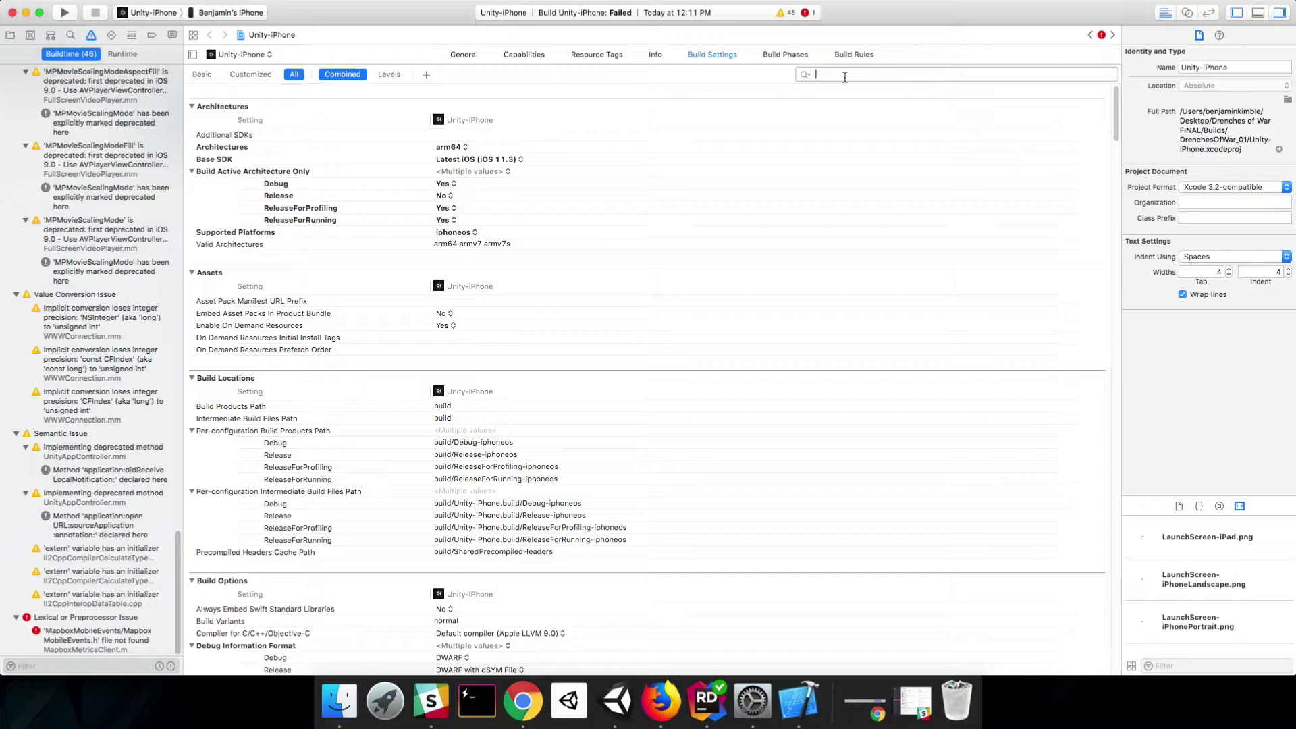
type("header")
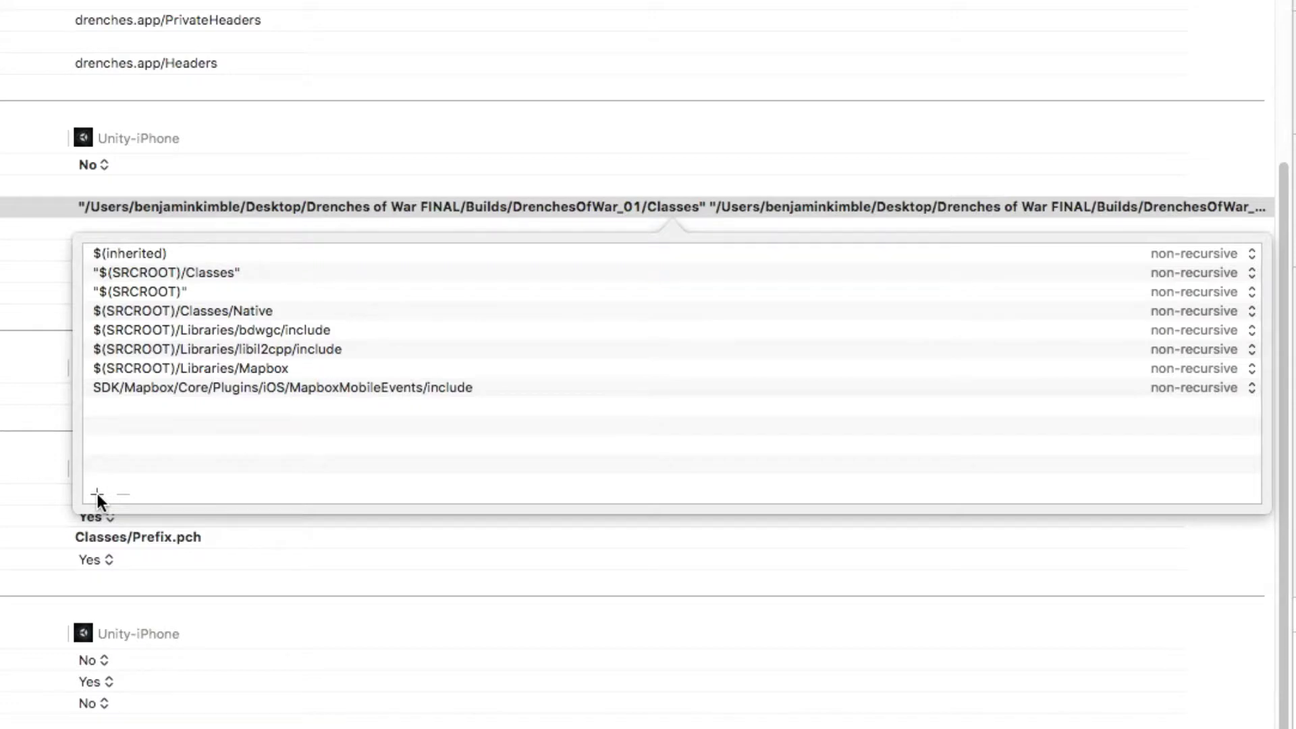
Step: Add the header search path "$(SRCROOT)/Libraries/Mapbox SDK/Mapbox/Core/Plugins/iOS/MapboxMobileEvents/include"
left_click(97, 493)
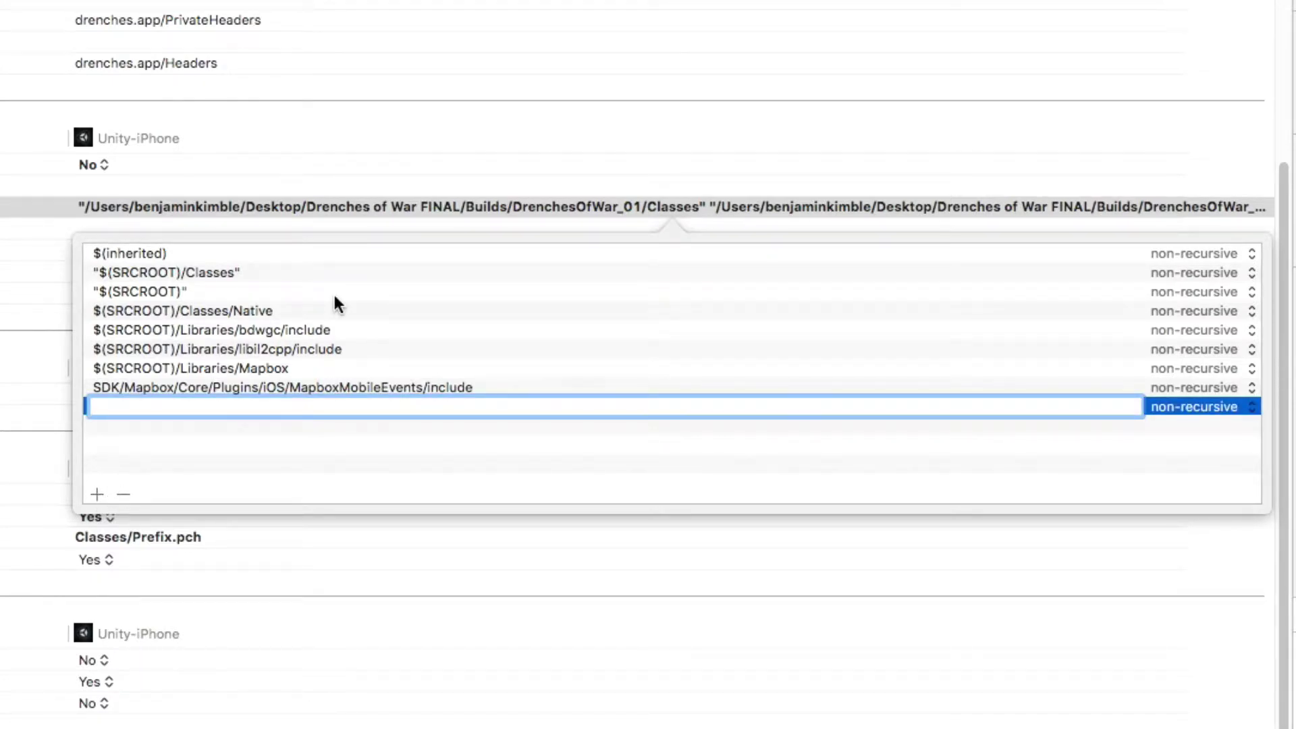
type("\"$()")
key("Left")
type("SRCROOT")
key("Right")
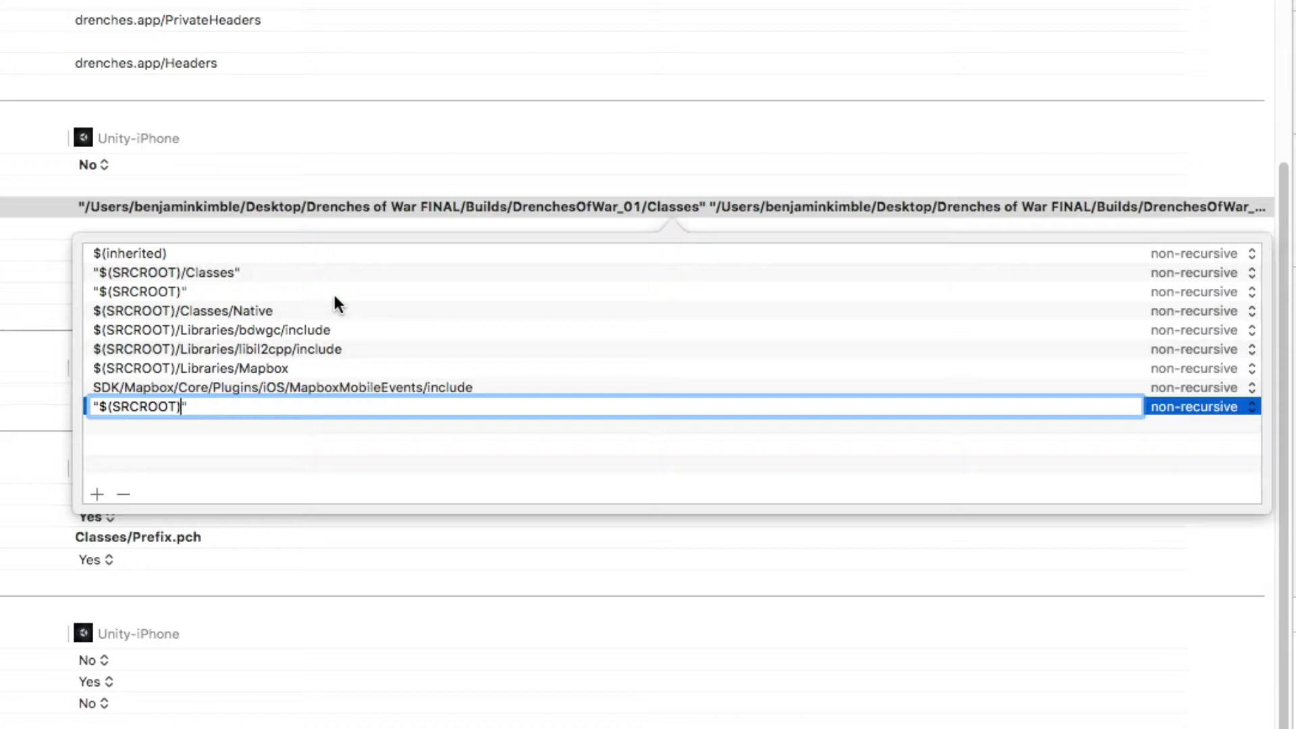
type("/")
type("Librarie")
type("s/")
type("Mapbox SDK")
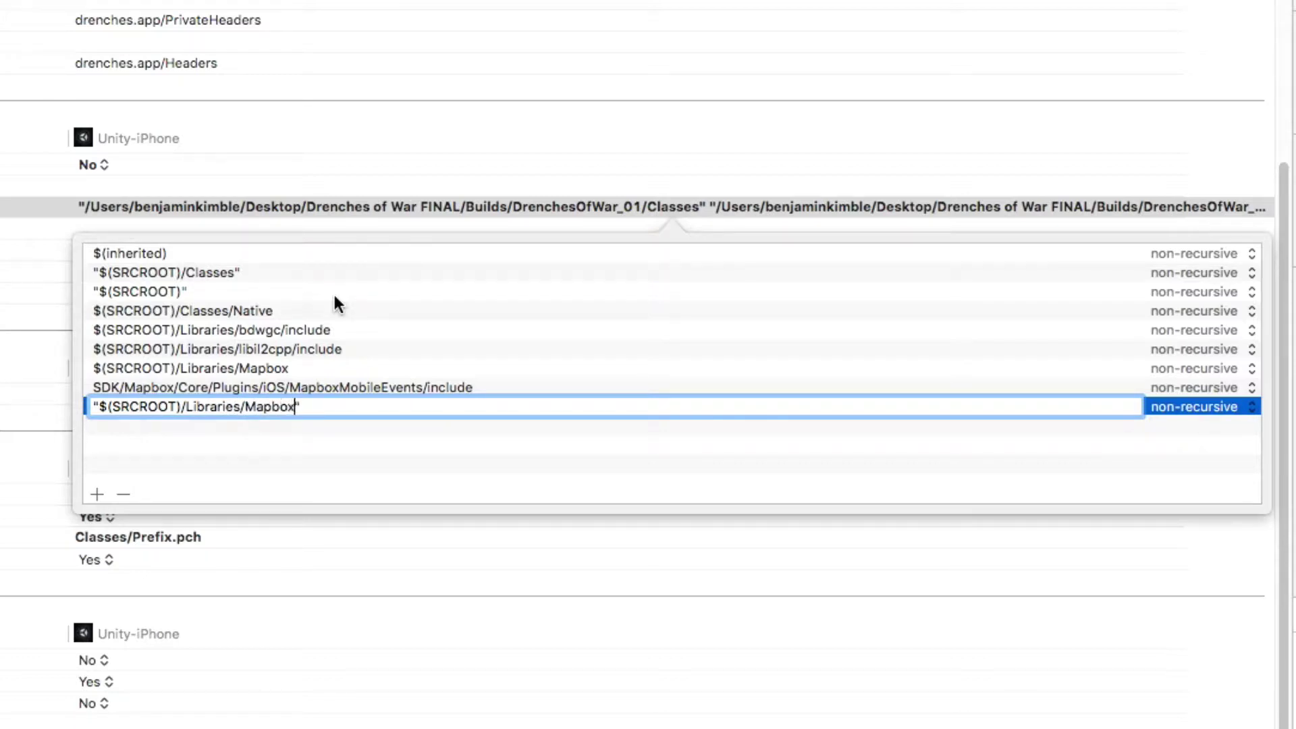
type("/Mapbox/")
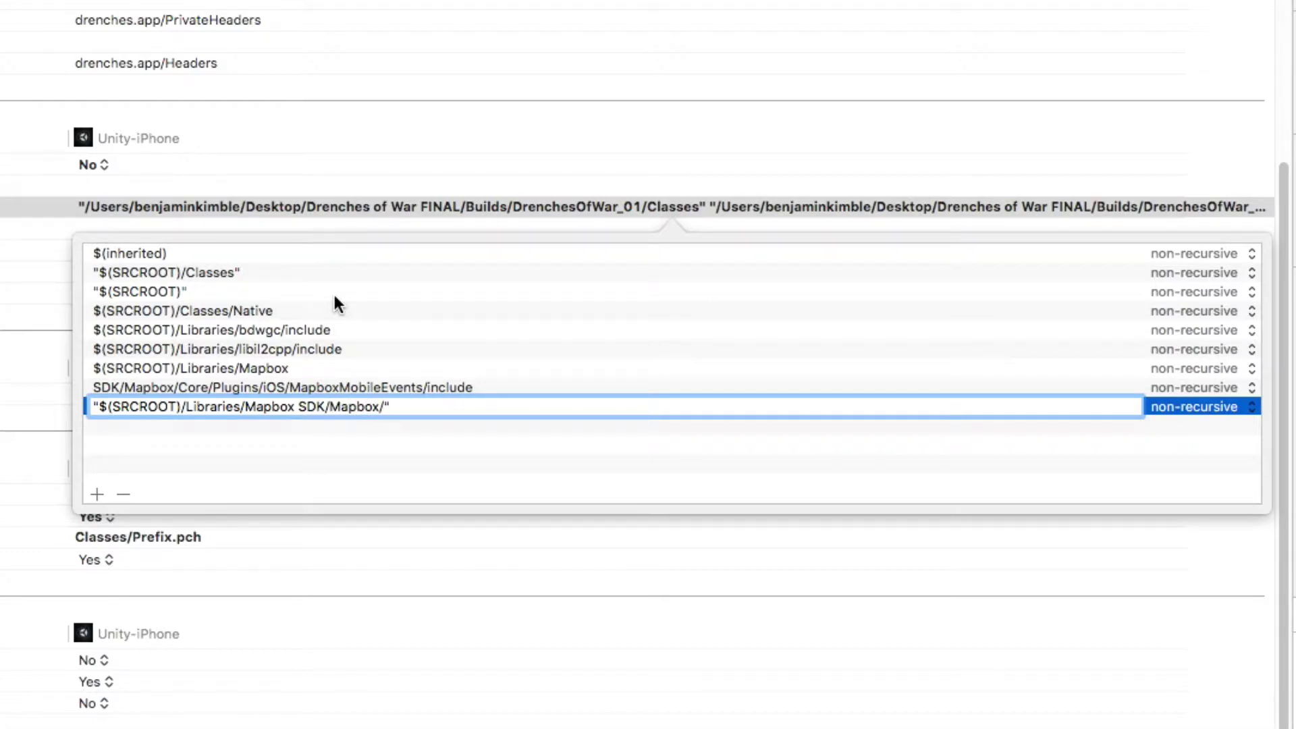
type("Core/")
type("Plugins/")
type("iOS/")
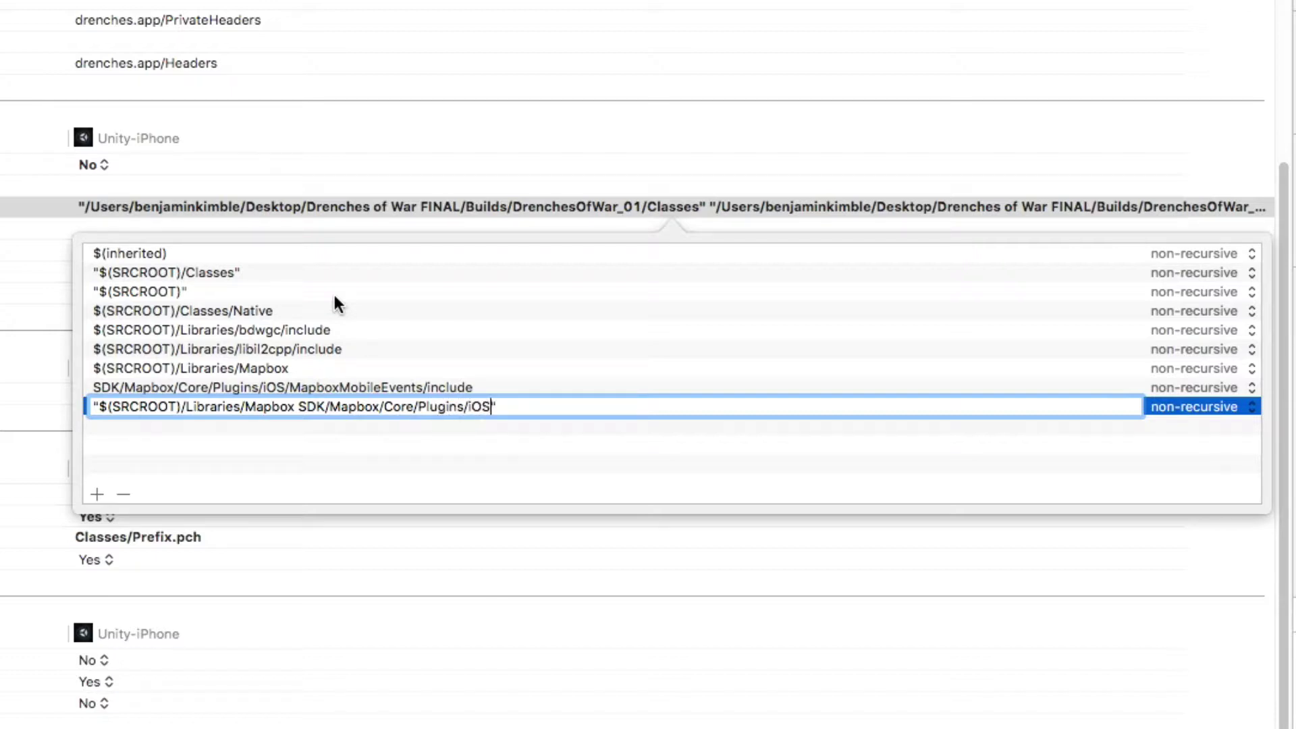
type("MapboxMobile")
type("Events/inclu")
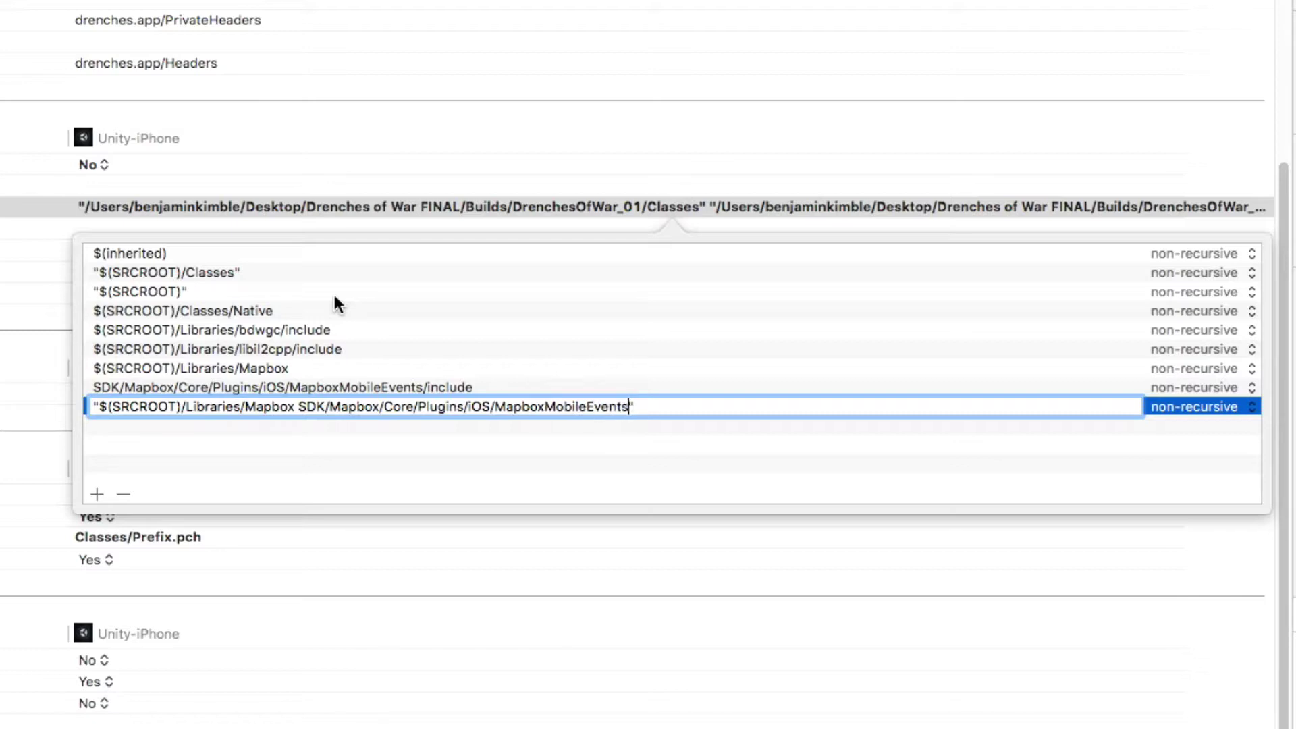
type("de")
key("Return")
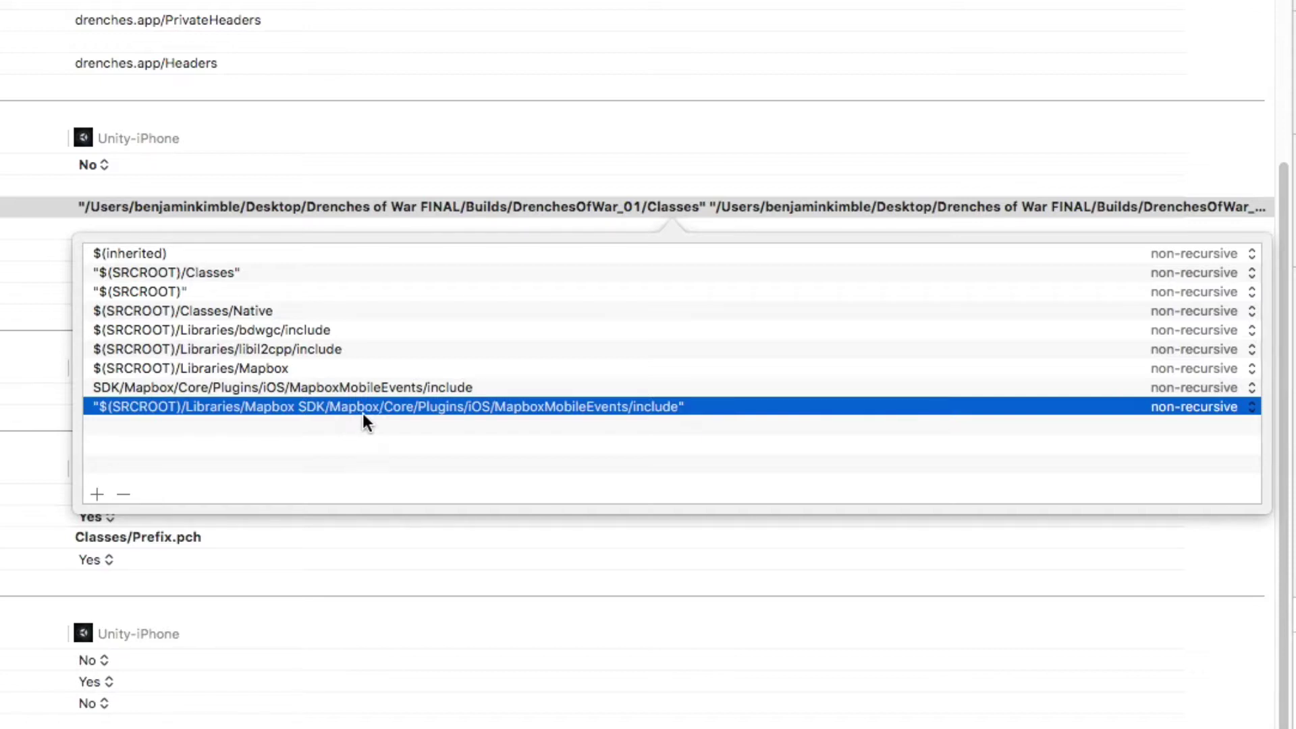
Step: Rebuild Unity-iPhone with the updated MapboxMobileEvents header path and install it on the iPhone
key("Escape")
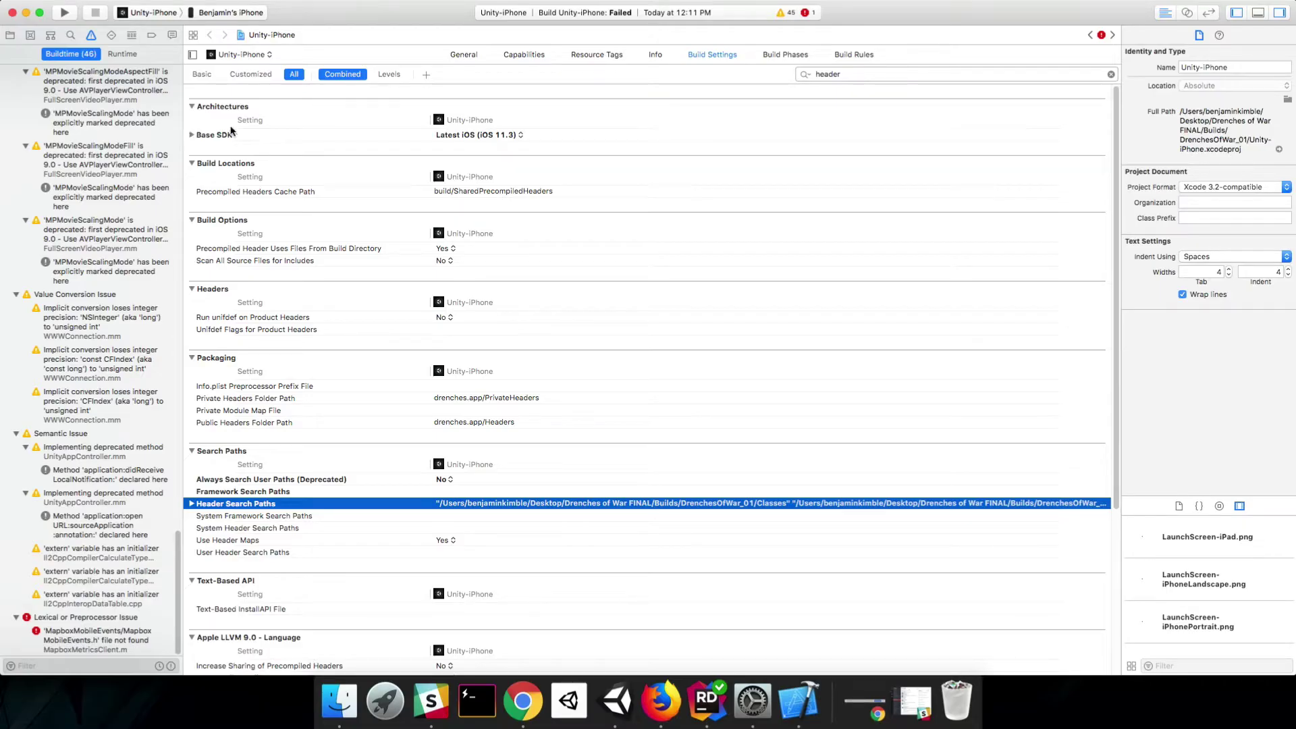
left_click(65, 13)
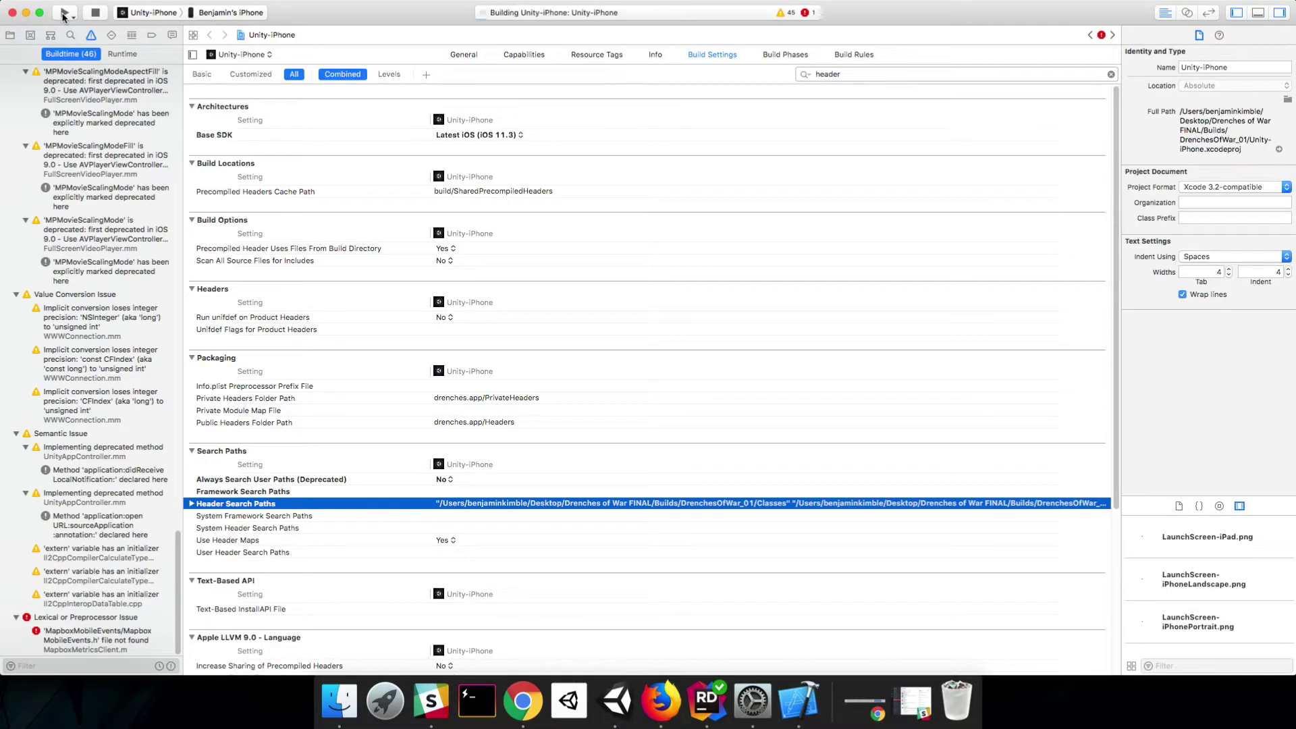